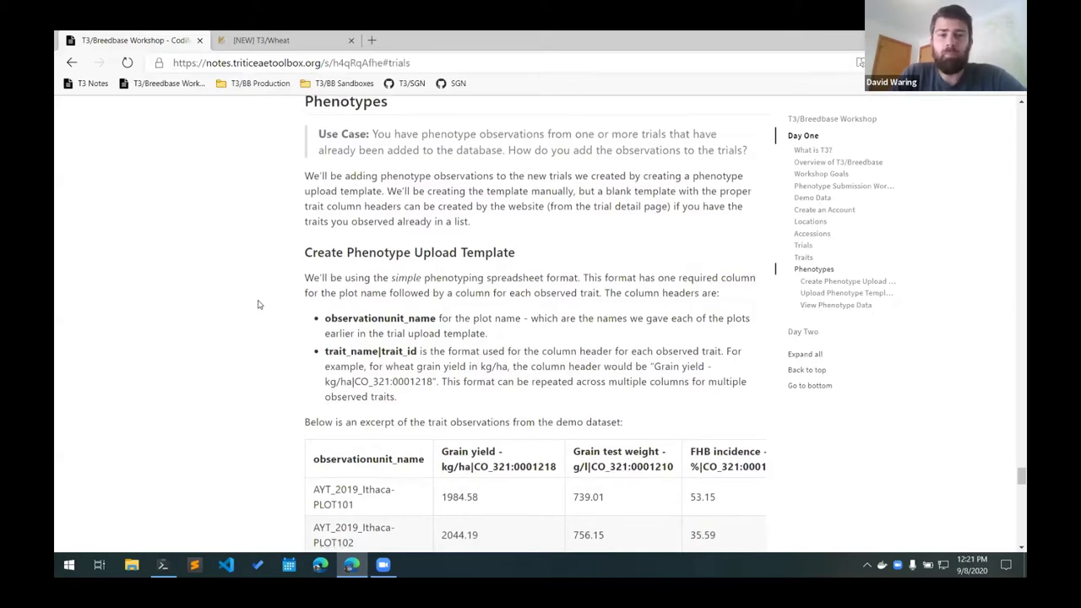
Step: Highlight the observationunit_name header, plot name AYT_2019_Ithaca-PLOT101 and 'Grain yield - kg/ha' in the notes
{"action": "scroll", "coordinate": [260, 305], "scroll_direction": "down", "scroll_amount": 2}
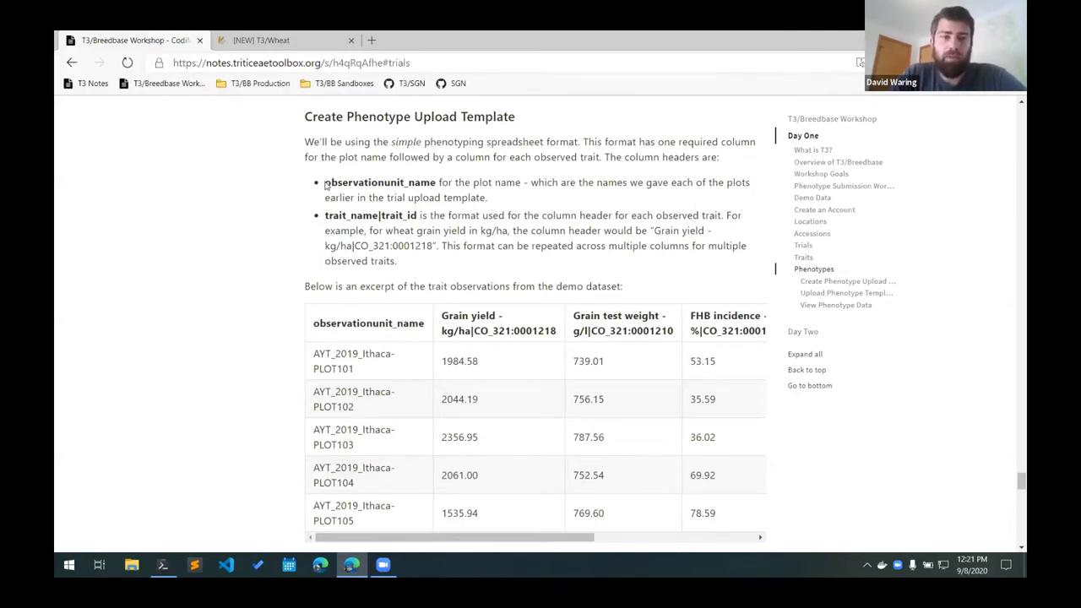
{"action": "left_click_drag", "start_coordinate": [325, 183], "coordinate": [437, 182]}
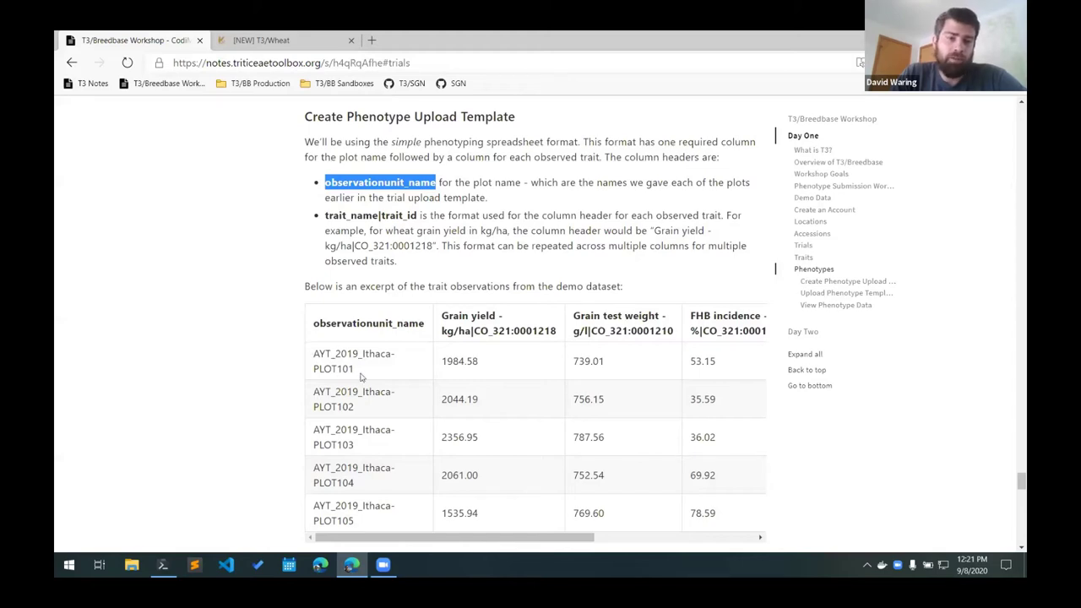
{"action": "left_click_drag", "start_coordinate": [354, 369], "coordinate": [312, 353]}
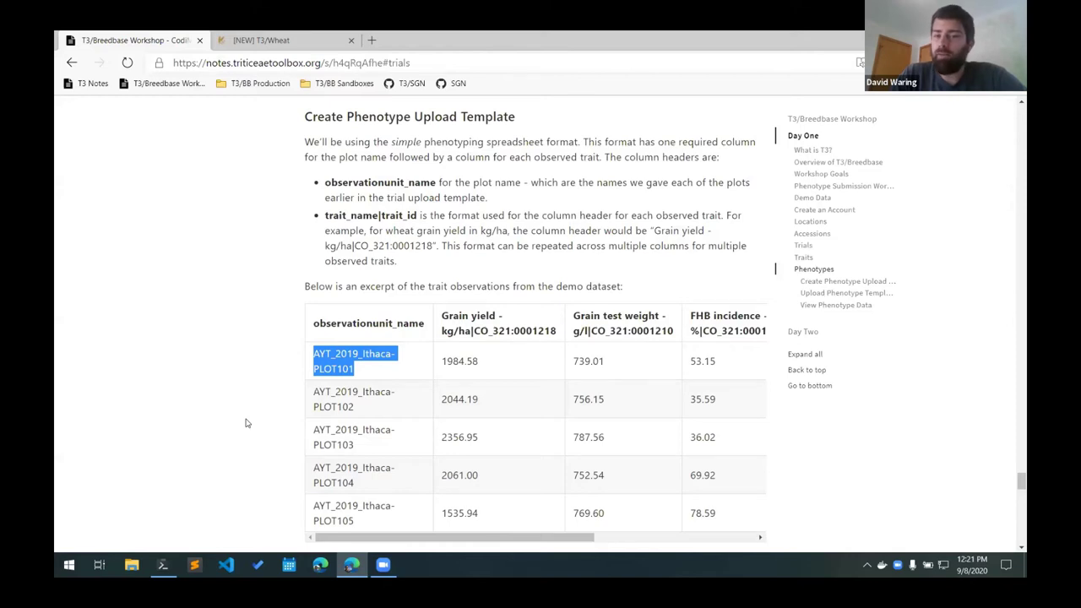
{"action": "left_click", "coordinate": [322, 355]}
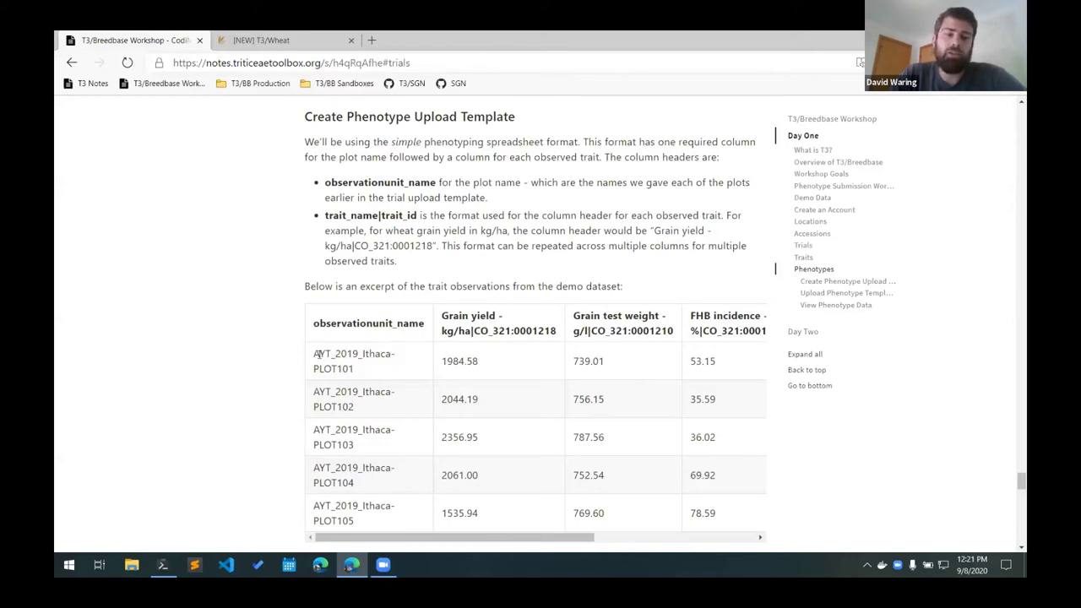
{"action": "left_click_drag", "start_coordinate": [315, 353], "coordinate": [379, 377]}
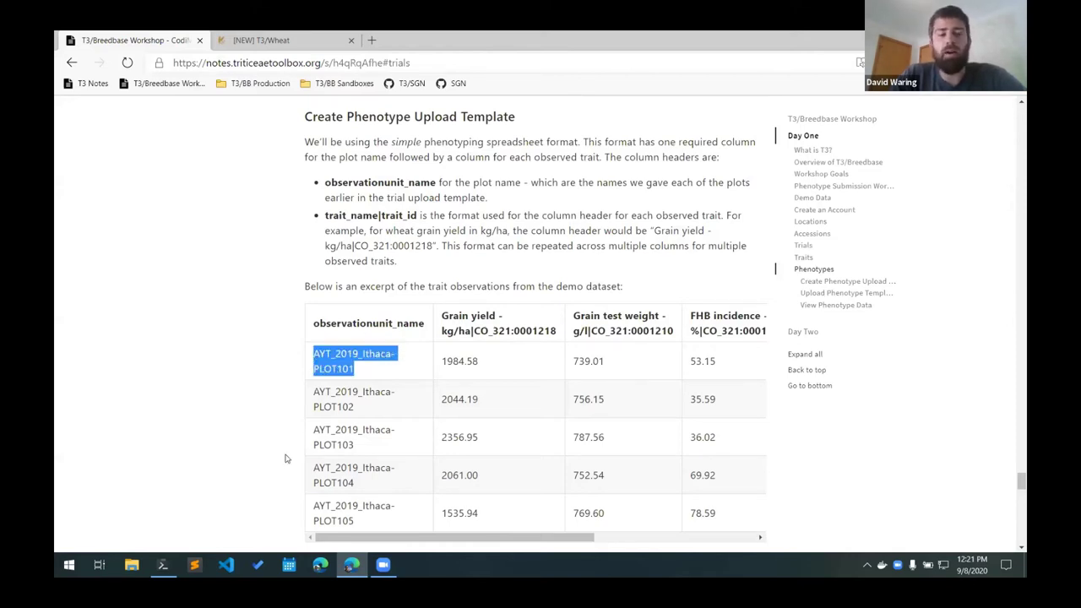
{"action": "left_click", "coordinate": [351, 320]}
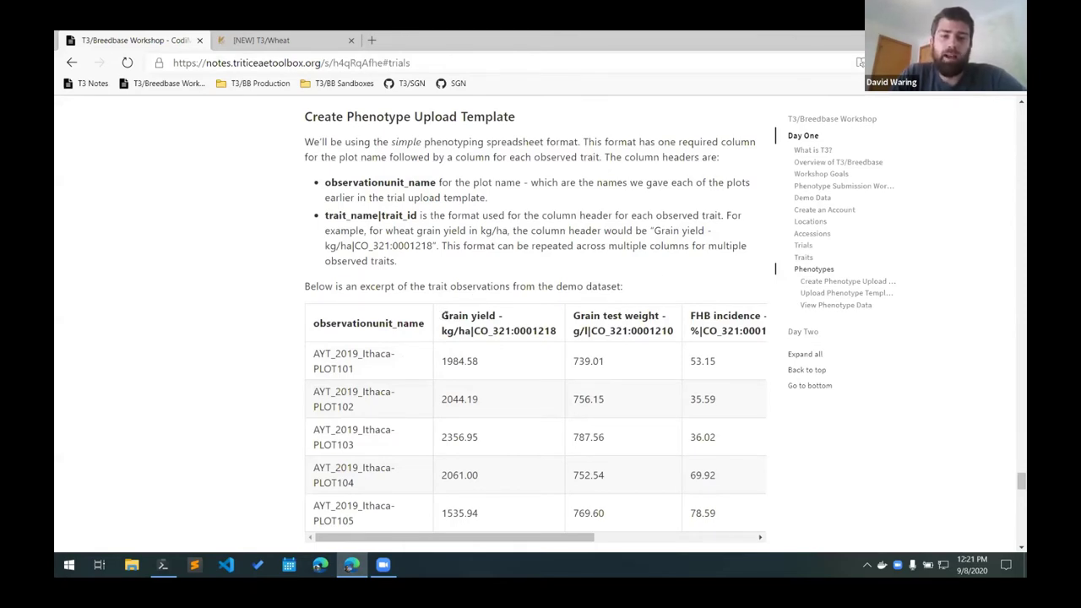
{"action": "left_click_drag", "start_coordinate": [442, 316], "coordinate": [471, 331]}
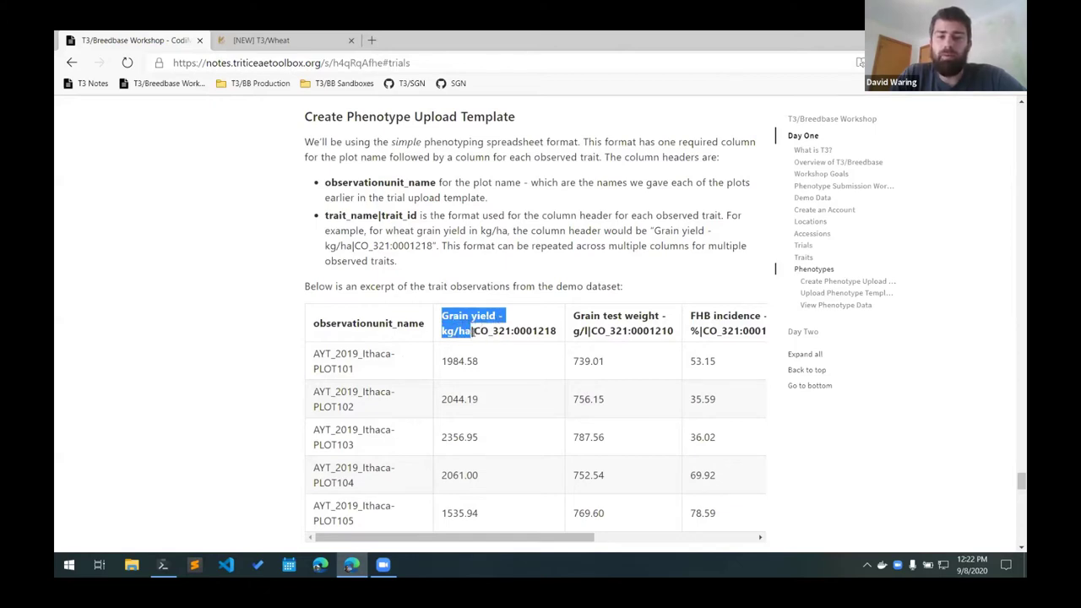
Step: Highlight trait id CO_321:0001218, then download demo_phenotypes.xls via the Demo Trial Template link
{"action": "left_click_drag", "start_coordinate": [472, 331], "coordinate": [560, 334]}
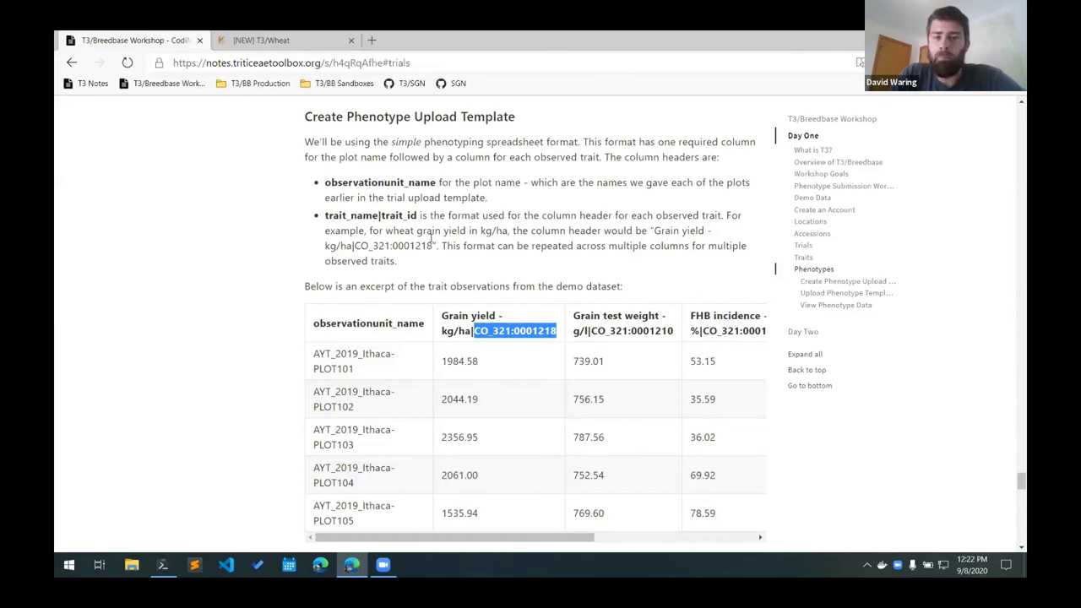
{"action": "scroll", "coordinate": [495, 352], "scroll_direction": "down", "scroll_amount": 2}
{"action": "left_click_drag", "start_coordinate": [556, 406], "coordinate": [468, 409]}
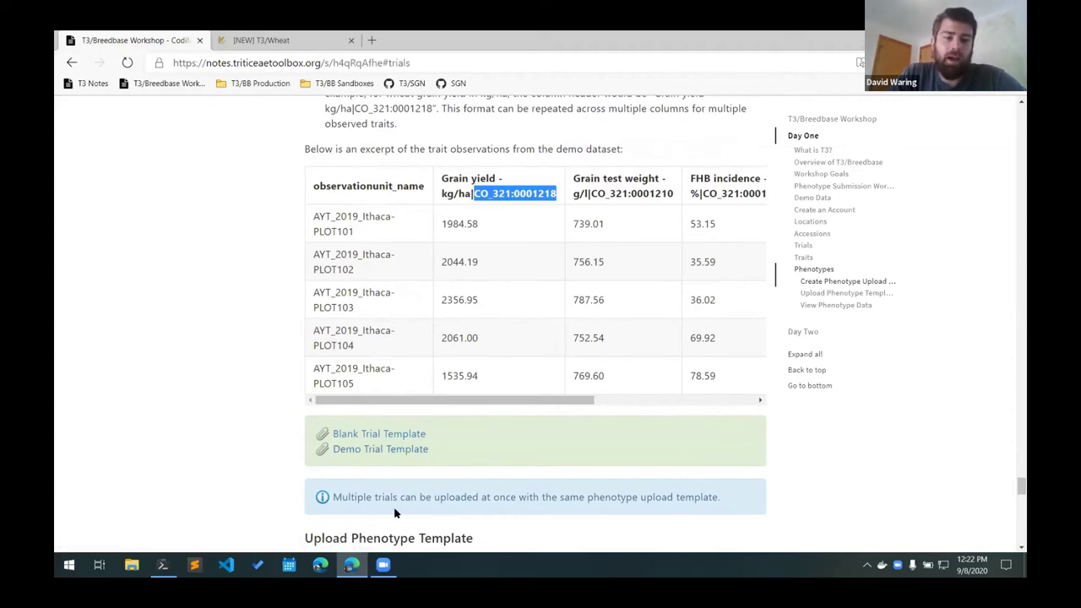
{"action": "left_click", "coordinate": [368, 453]}
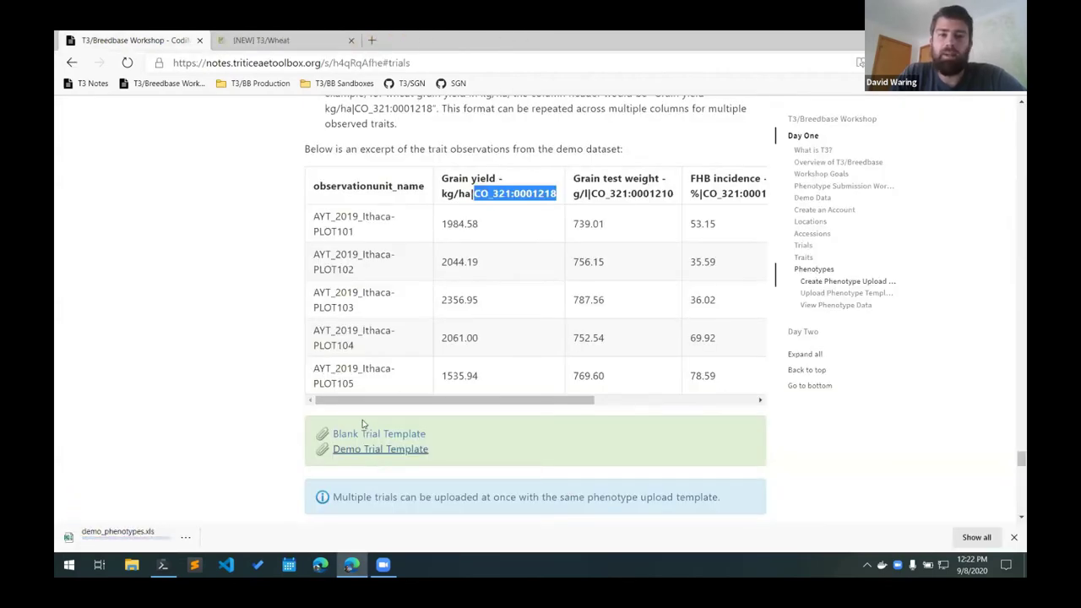
Step: Open demo_phenotypes.xls in Excel, maximized at 120% zoom with column A autofitted
{"action": "left_click", "coordinate": [118, 538]}
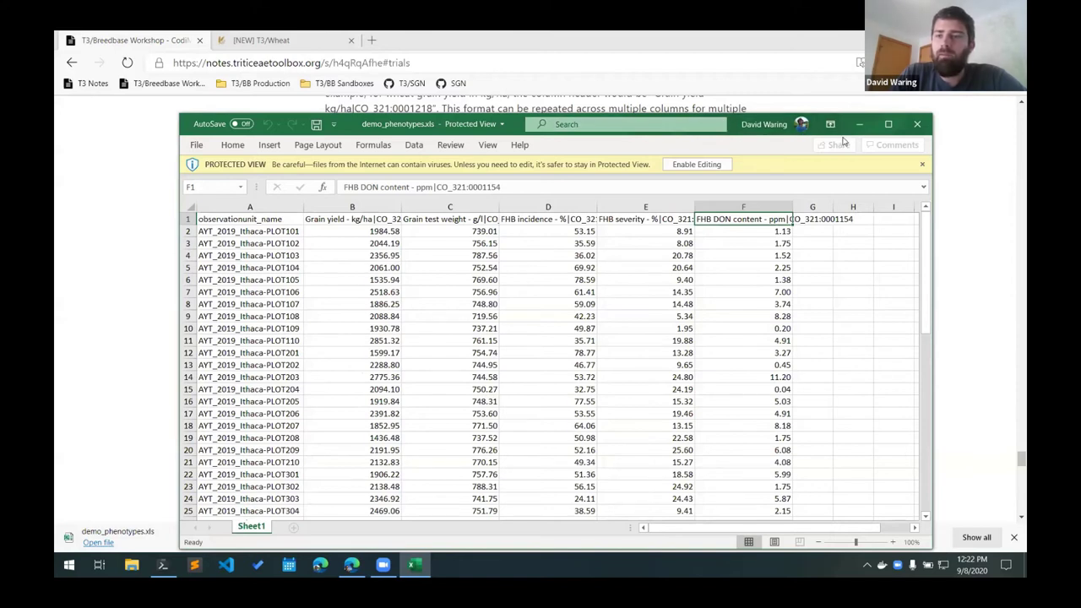
{"action": "key", "text": "super+Up"}
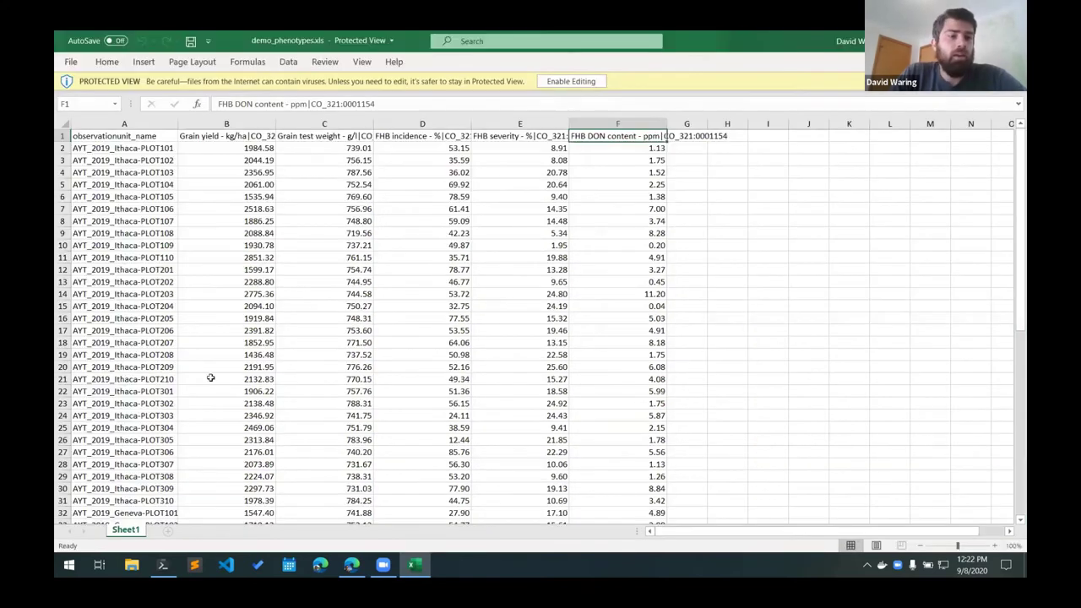
{"action": "left_click", "coordinate": [994, 546]}
{"action": "left_click", "coordinate": [994, 546]}
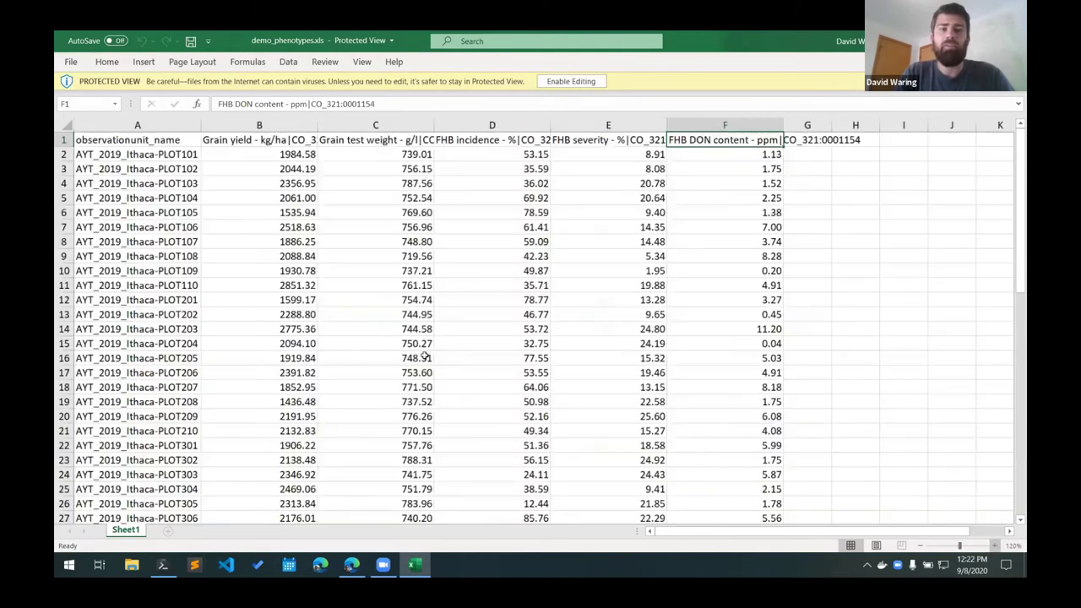
{"action": "double_click", "coordinate": [202, 128]}
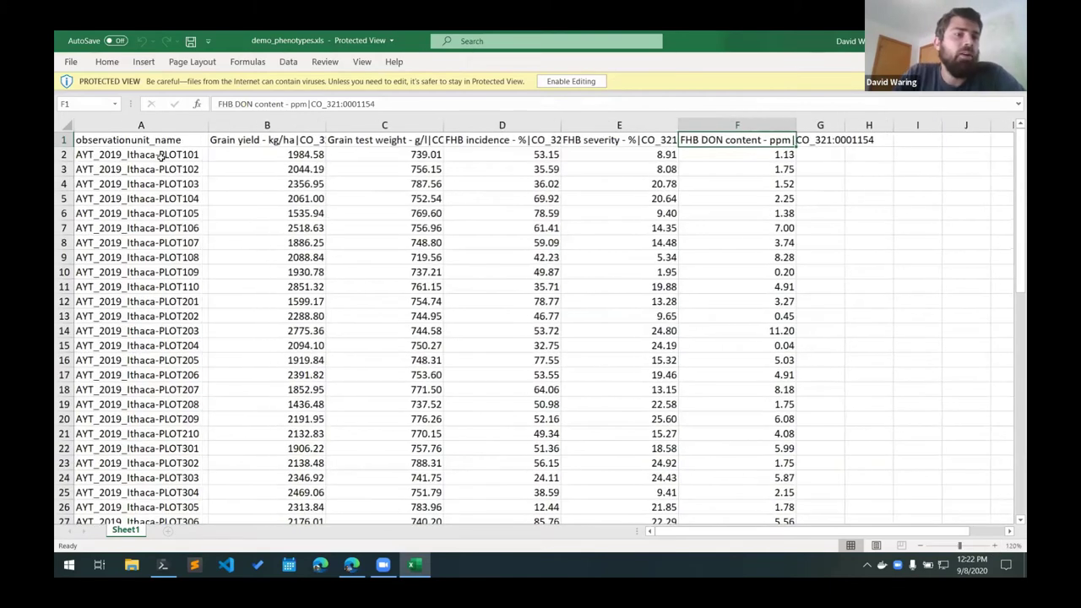
Step: Select the Ithaca and Geneva plot names in column A
{"action": "left_click_drag", "start_coordinate": [160, 154], "coordinate": [160, 390]}
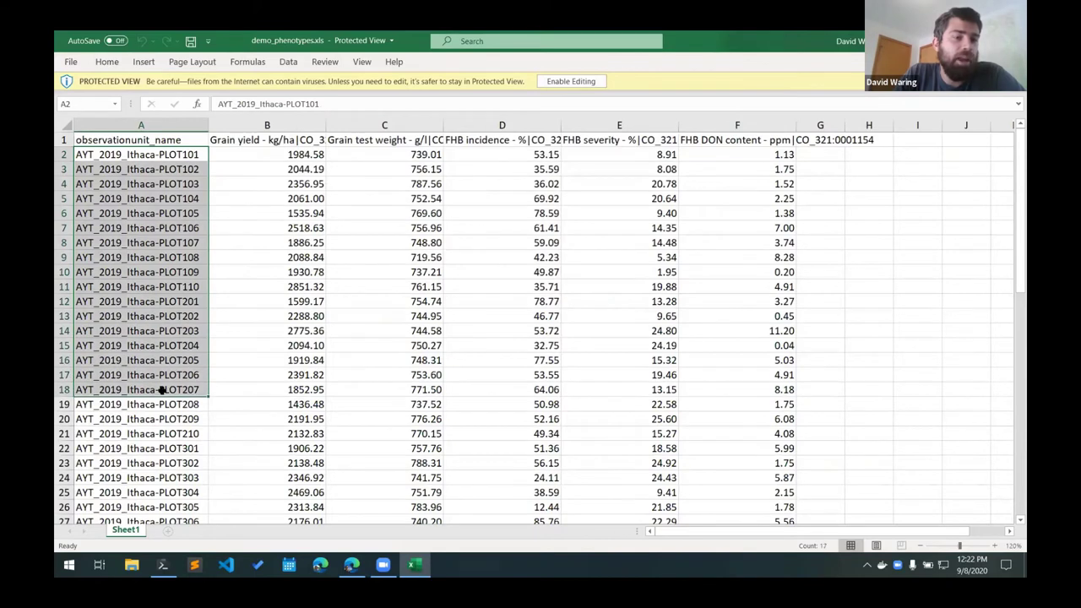
{"action": "scroll", "coordinate": [160, 386], "scroll_direction": "down", "scroll_amount": 8}
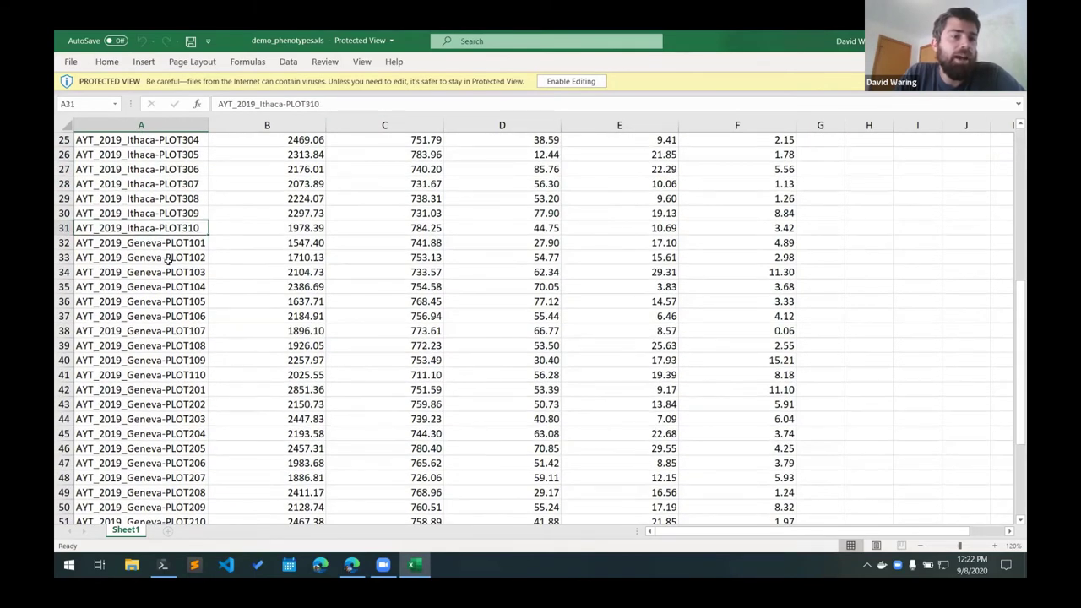
{"action": "left_click_drag", "start_coordinate": [160, 243], "coordinate": [158, 514]}
{"action": "scroll", "coordinate": [204, 325], "scroll_direction": "up", "scroll_amount": 8}
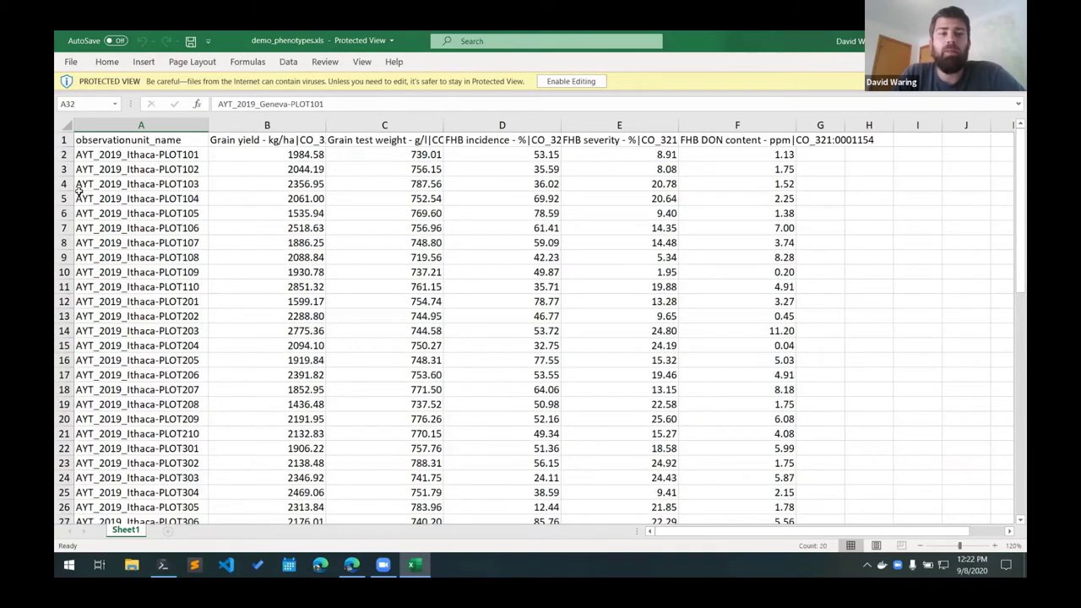
{"action": "scroll", "coordinate": [322, 197], "scroll_direction": "down", "scroll_amount": 4}
{"action": "scroll", "coordinate": [321, 197], "scroll_direction": "down", "scroll_amount": 6}
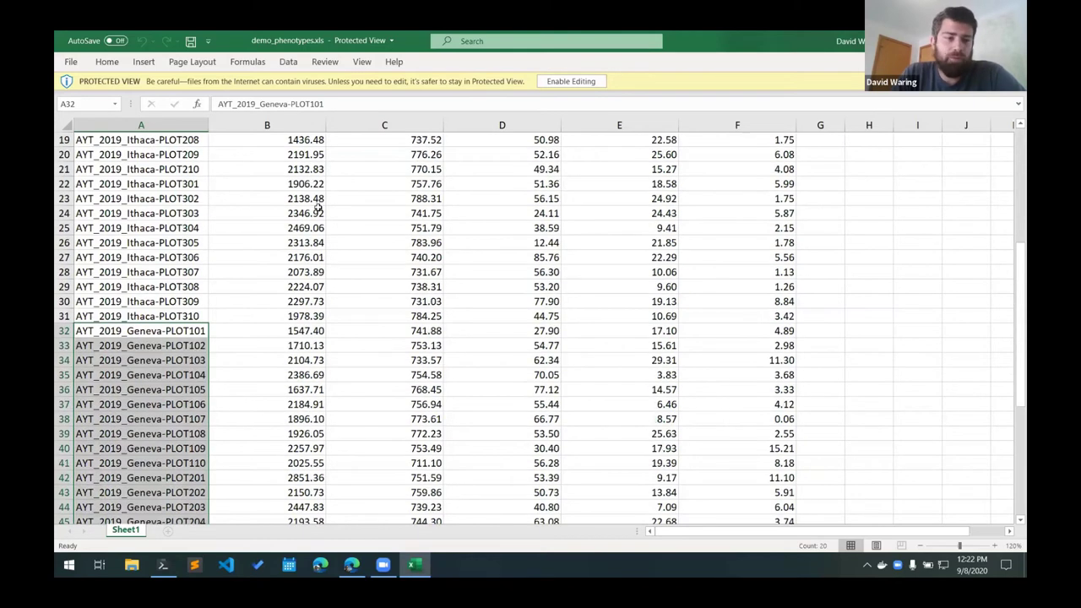
{"action": "scroll", "coordinate": [386, 160], "scroll_direction": "up", "scroll_amount": 10}
Step: Select the Grain test weight column, then trait columns B through F, and close Excel
{"action": "left_click", "coordinate": [384, 137]}
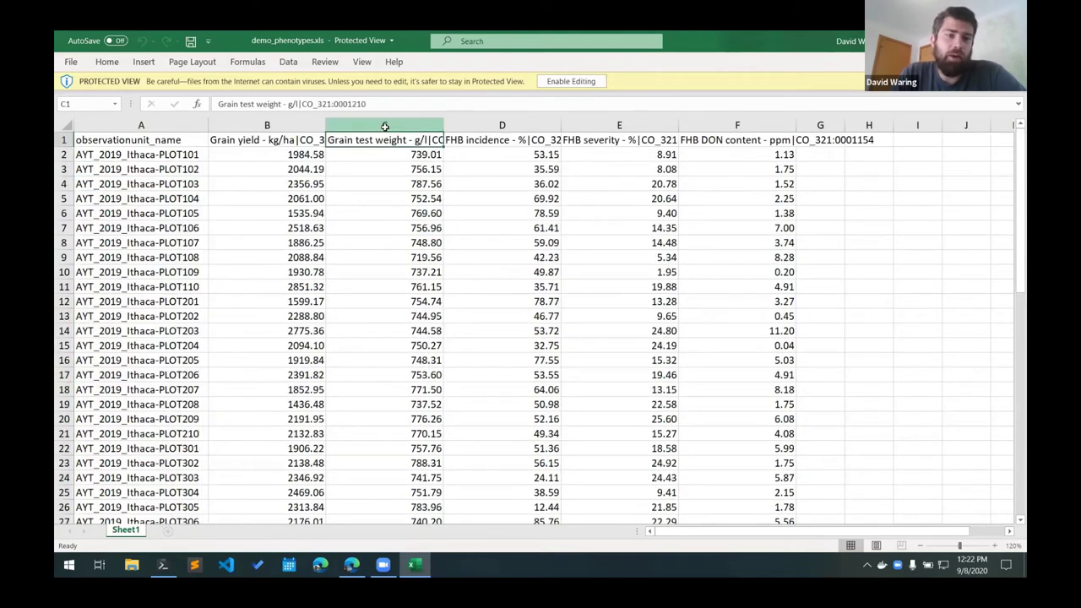
{"action": "key", "text": "ctrl+space"}
{"action": "scroll", "coordinate": [375, 366], "scroll_direction": "down", "scroll_amount": 8}
{"action": "scroll", "coordinate": [376, 366], "scroll_direction": "down", "scroll_amount": 12}
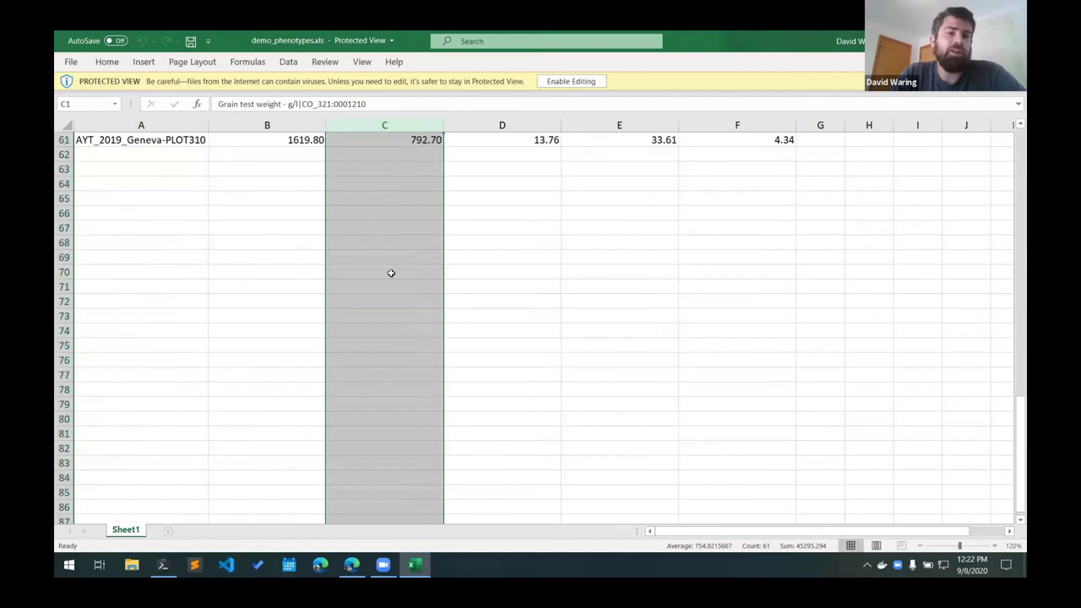
{"action": "scroll", "coordinate": [391, 272], "scroll_direction": "up", "scroll_amount": 10}
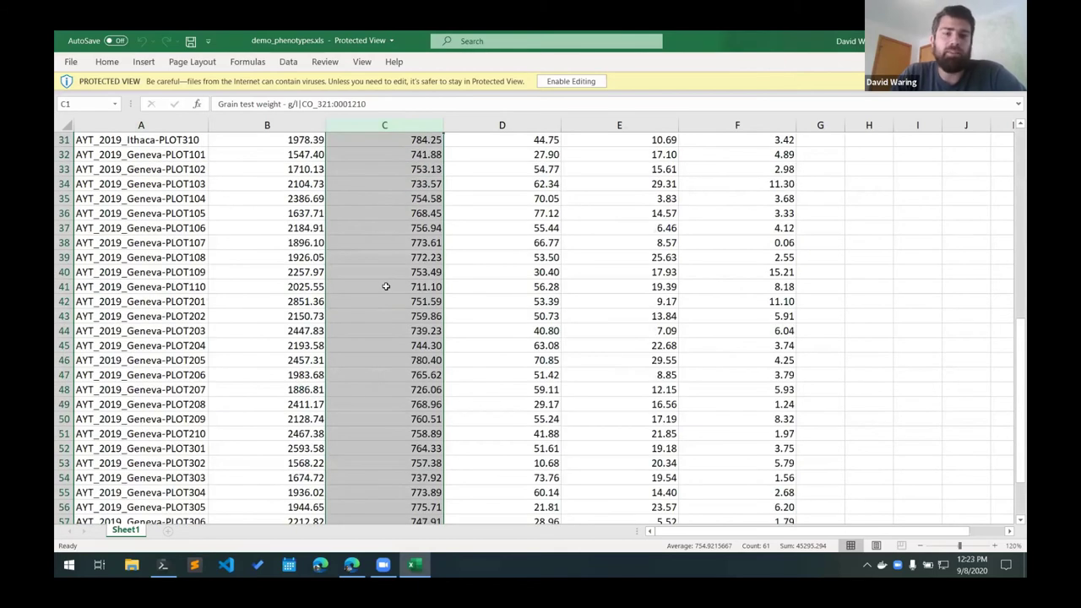
{"action": "scroll", "coordinate": [390, 268], "scroll_direction": "up", "scroll_amount": 2}
{"action": "scroll", "coordinate": [390, 268], "scroll_direction": "up", "scroll_amount": 8}
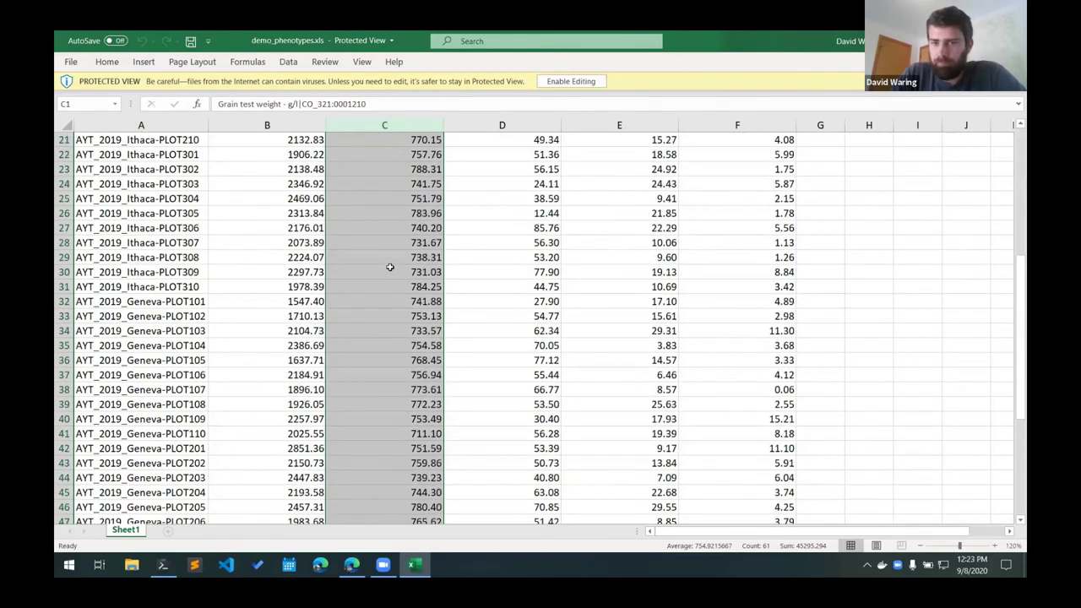
{"action": "left_click", "coordinate": [259, 202]}
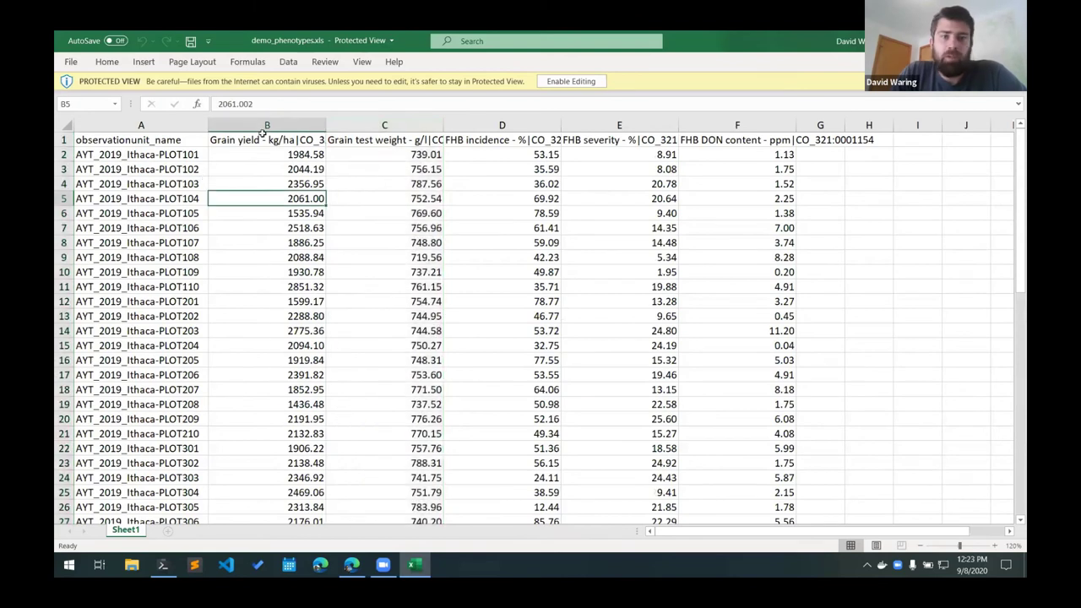
{"action": "left_click_drag", "start_coordinate": [267, 125], "coordinate": [796, 127]}
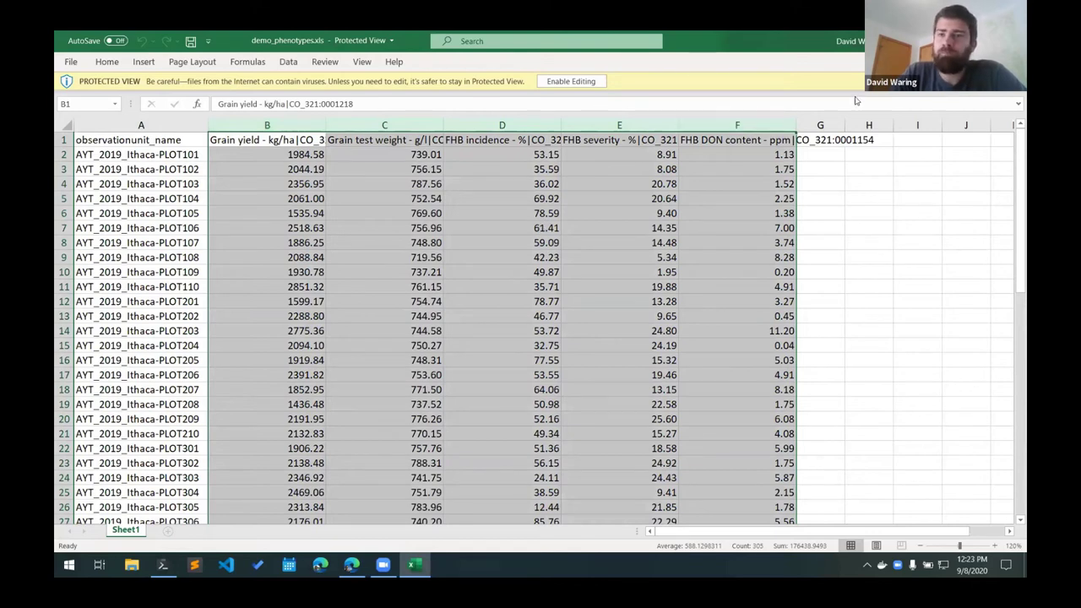
{"action": "key", "text": "alt+F4"}
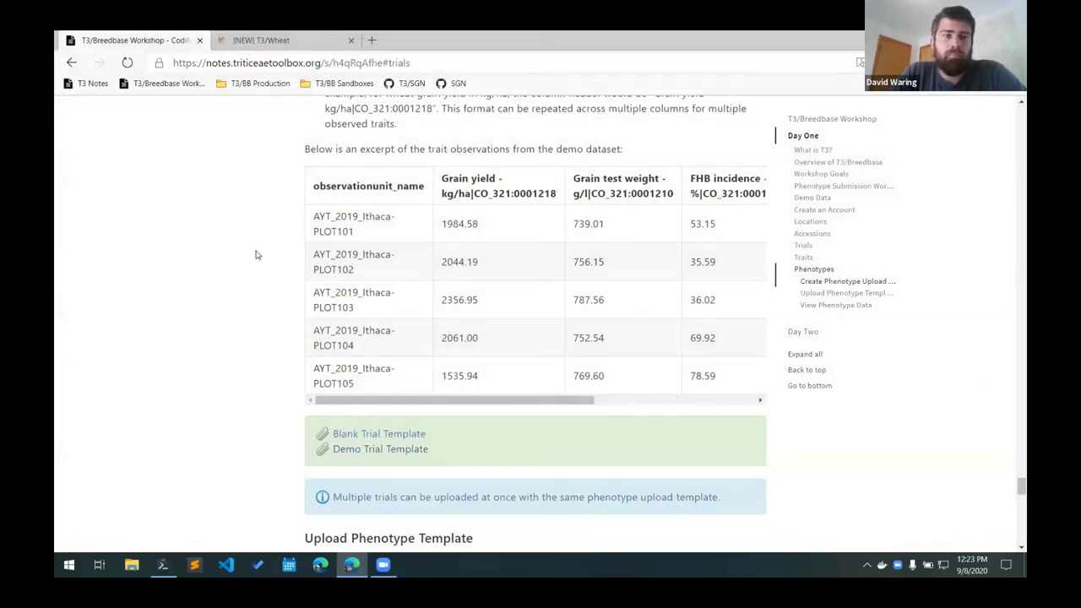
Step: In T3/Wheat, go to Manage > Phenotyping and open the Upload Phenotype Spreadsheet dialog
{"action": "left_click", "coordinate": [276, 40]}
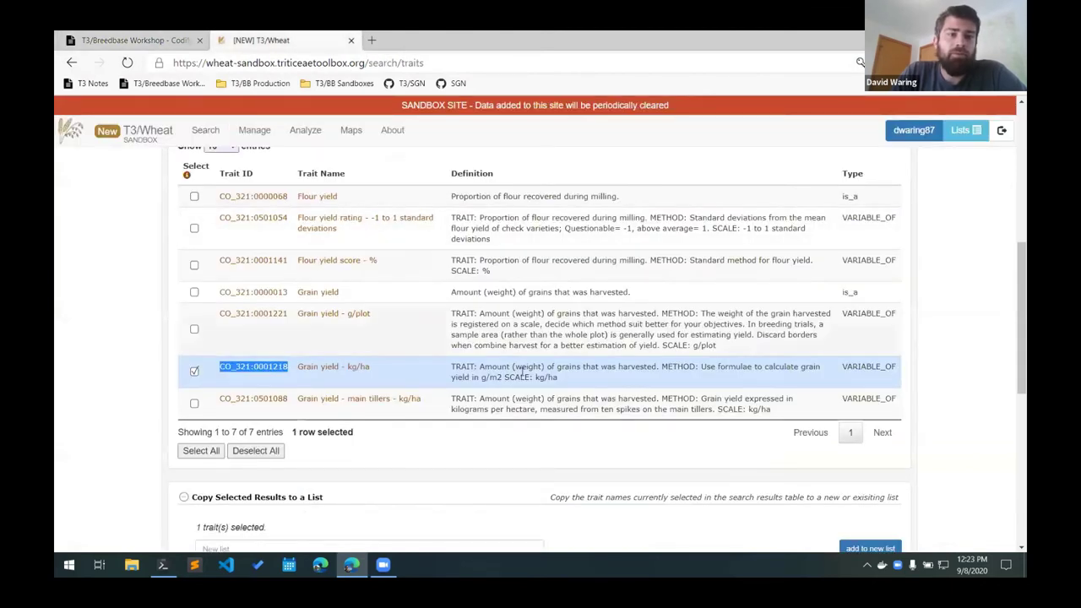
{"action": "mouse_move", "coordinate": [254, 133]}
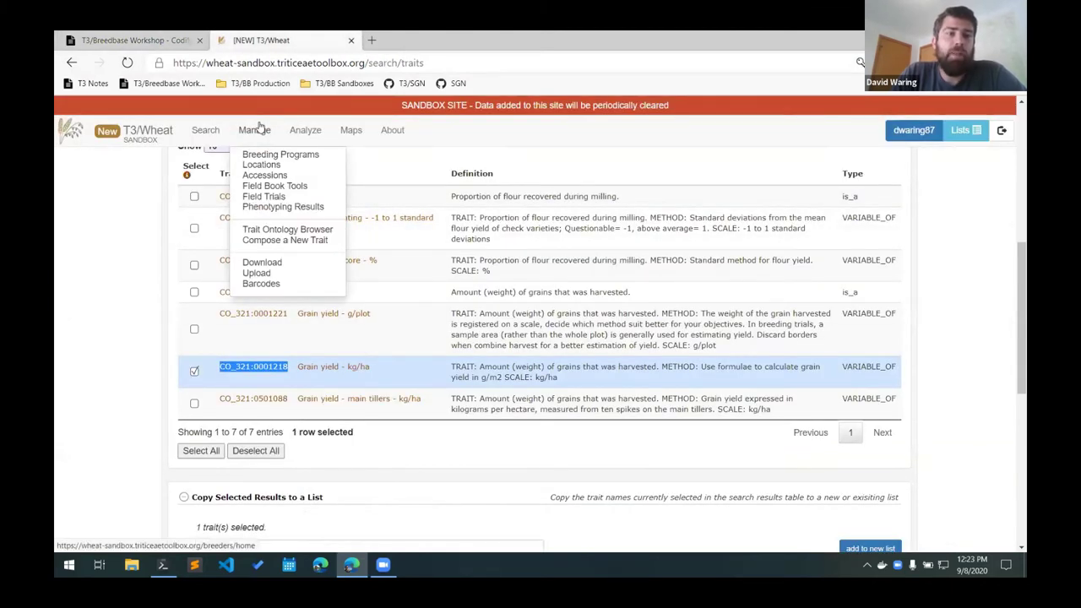
{"action": "left_click", "coordinate": [326, 208]}
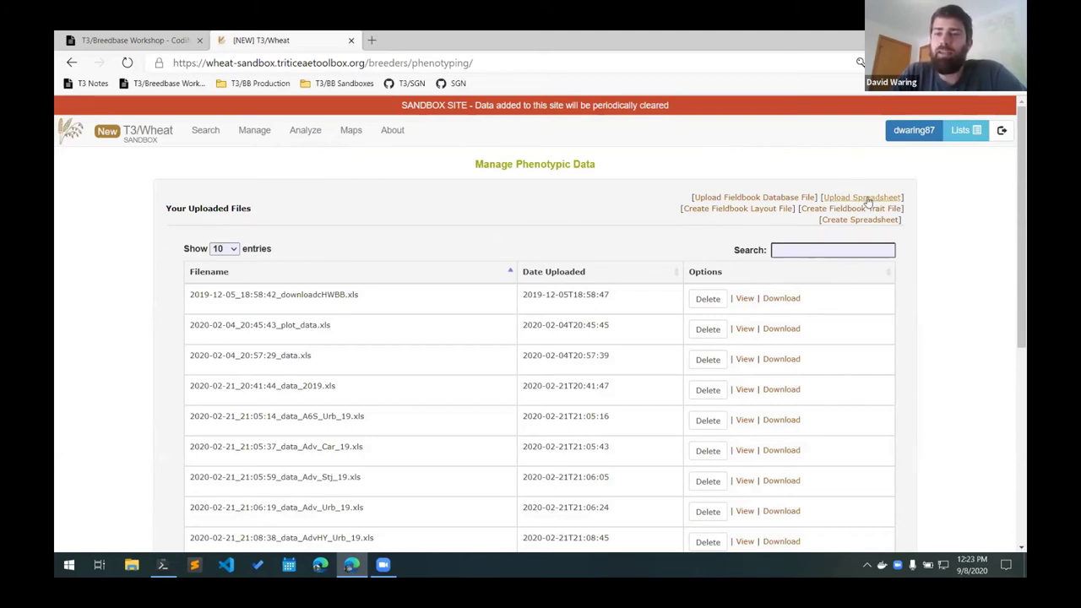
{"action": "left_click", "coordinate": [873, 200]}
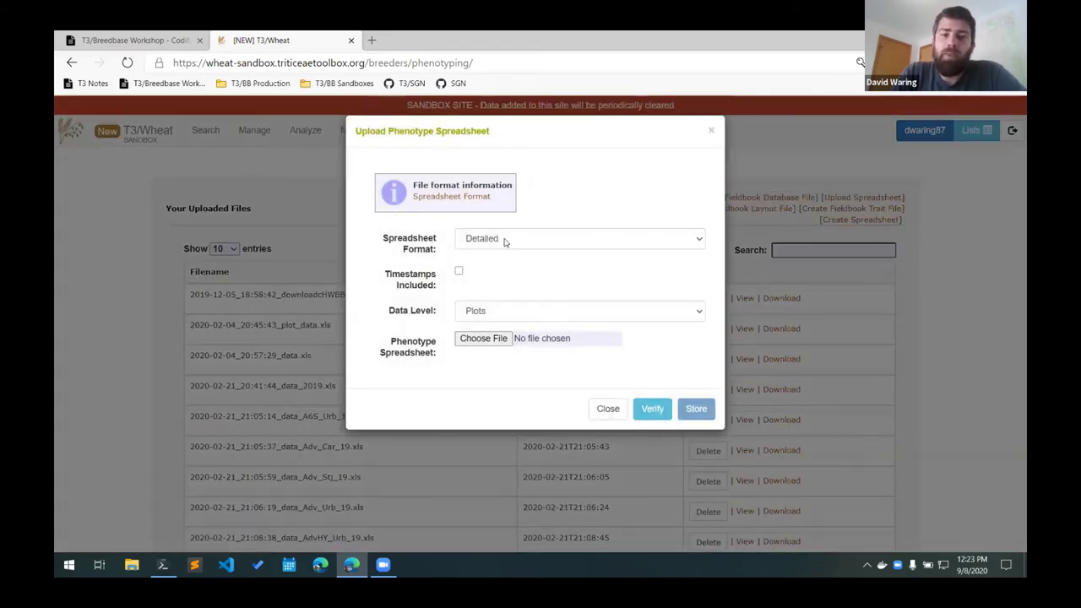
Step: Set the Spreadsheet Format to Simple and review its format information
{"action": "left_click", "coordinate": [504, 242]}
{"action": "left_click", "coordinate": [503, 261]}
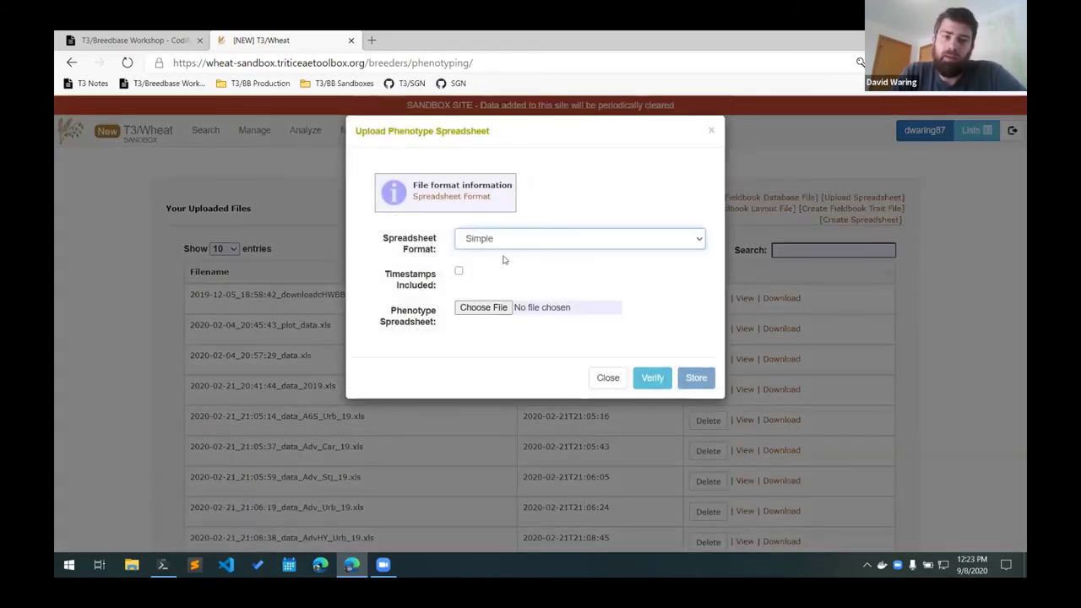
{"action": "left_click", "coordinate": [509, 241]}
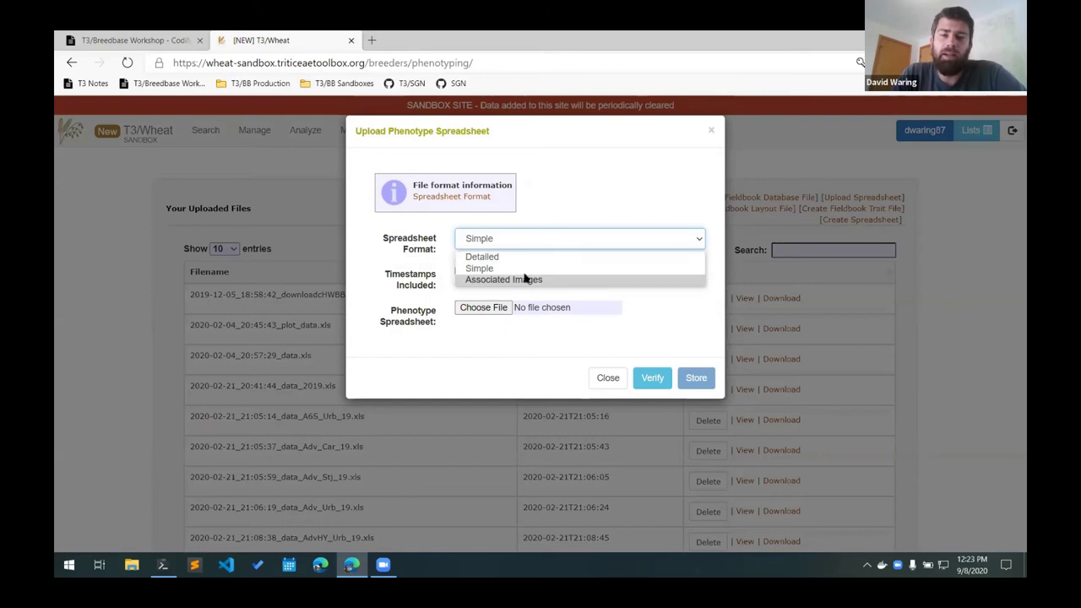
{"action": "left_click", "coordinate": [497, 269]}
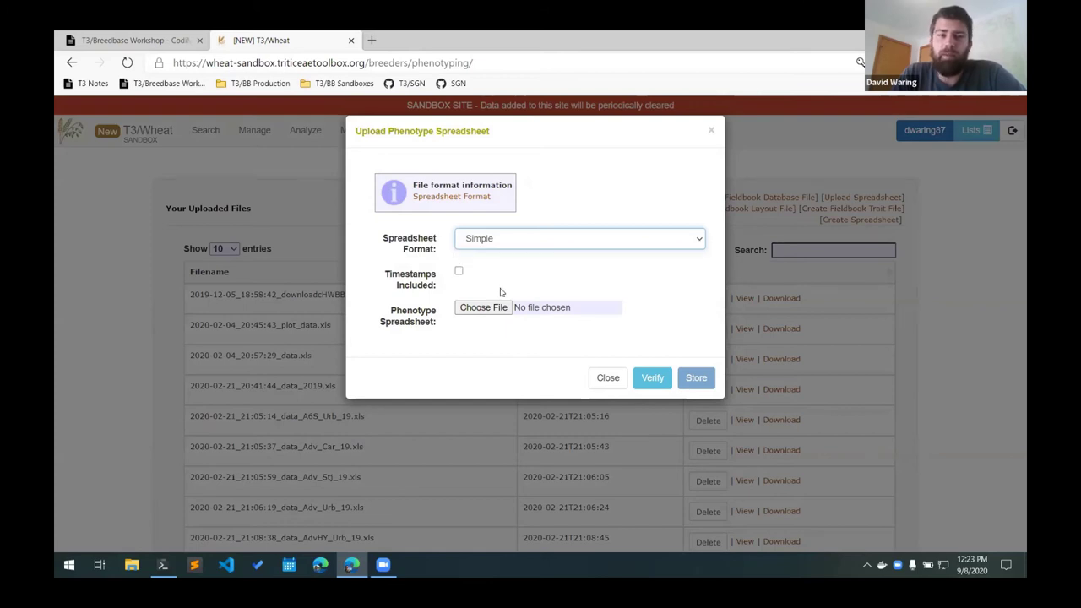
{"action": "left_click", "coordinate": [449, 197]}
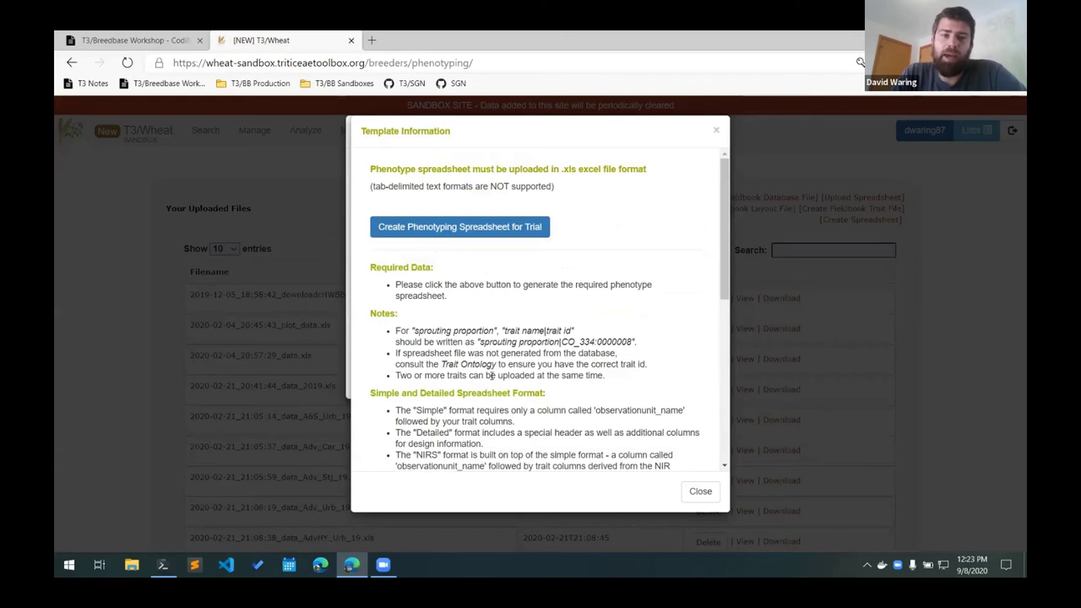
{"action": "mouse_move", "coordinate": [722, 233]}
{"action": "left_mouse_down"}
{"action": "mouse_move", "coordinate": [722, 252]}
{"action": "mouse_move", "coordinate": [720, 238]}
{"action": "left_mouse_up"}
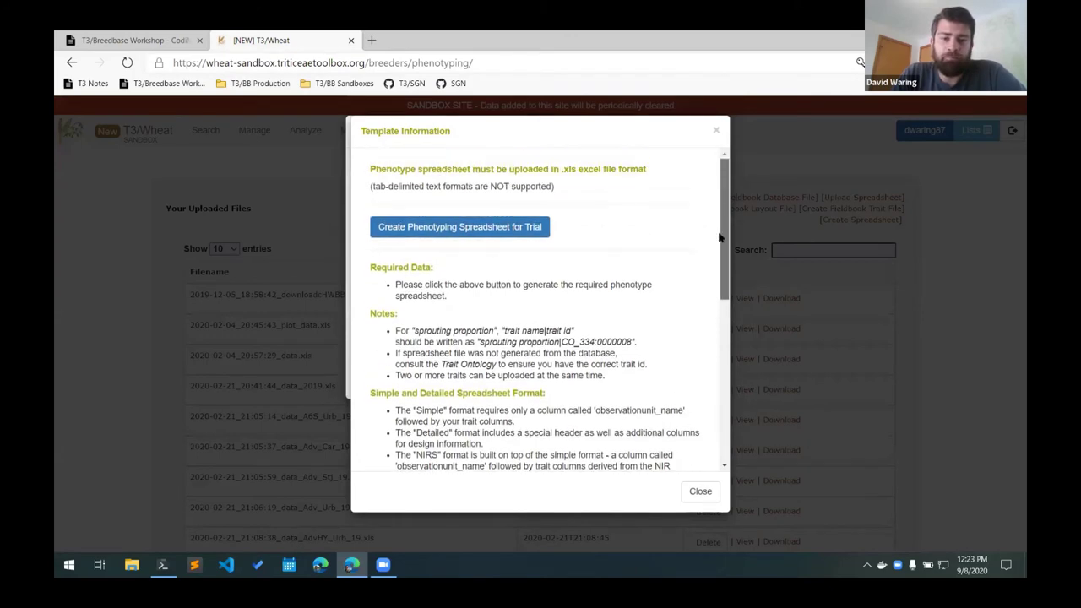
{"action": "left_click", "coordinate": [704, 495]}
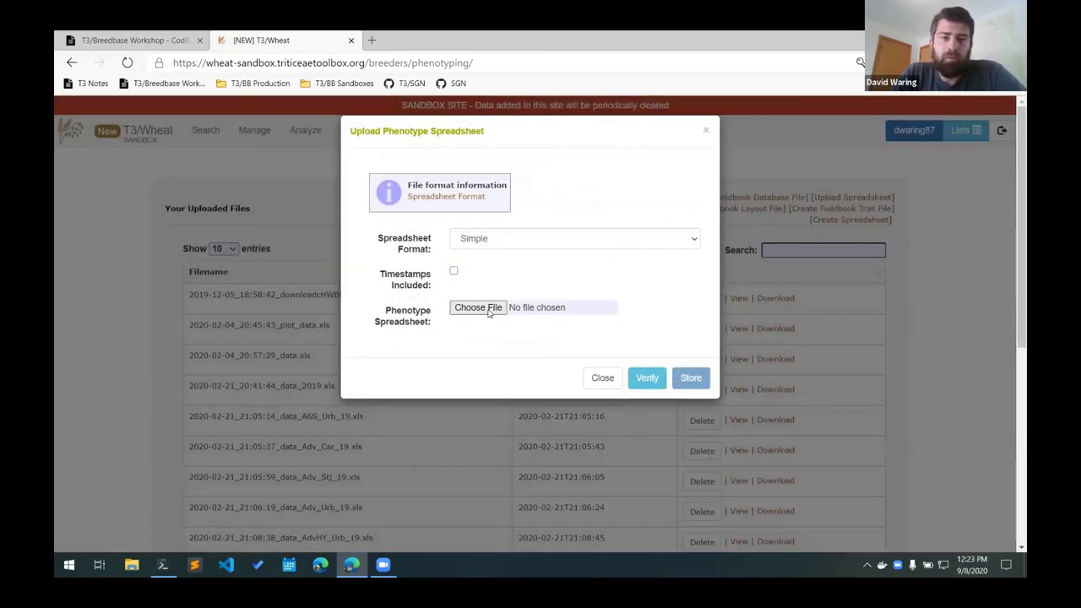
Step: Attach demo_phenotypes.xls and verify it, with plot and trait names passing validation
{"action": "left_click", "coordinate": [490, 309]}
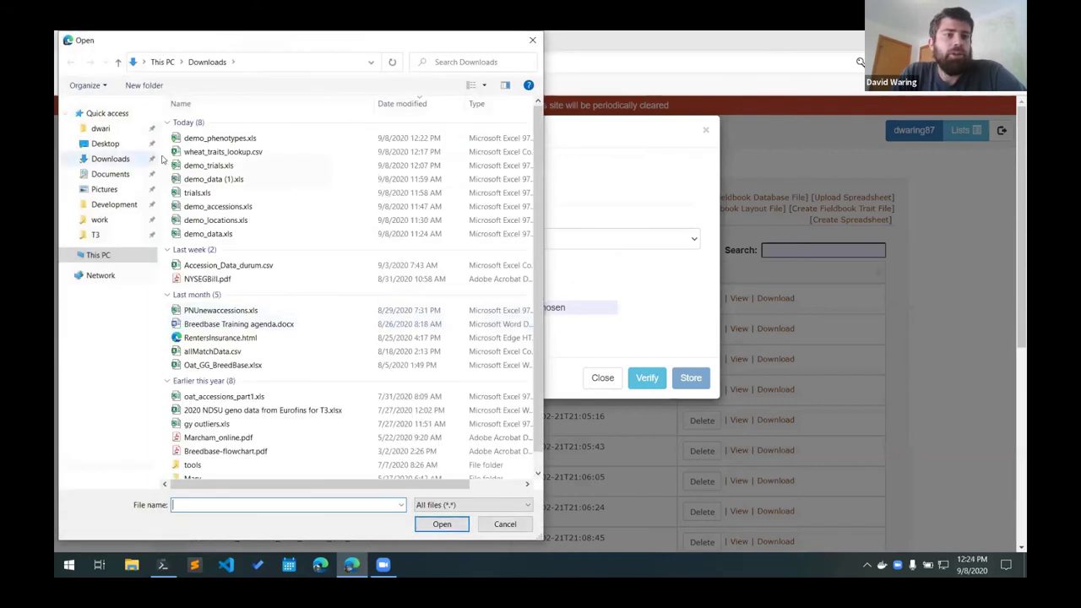
{"action": "double_click", "coordinate": [222, 139]}
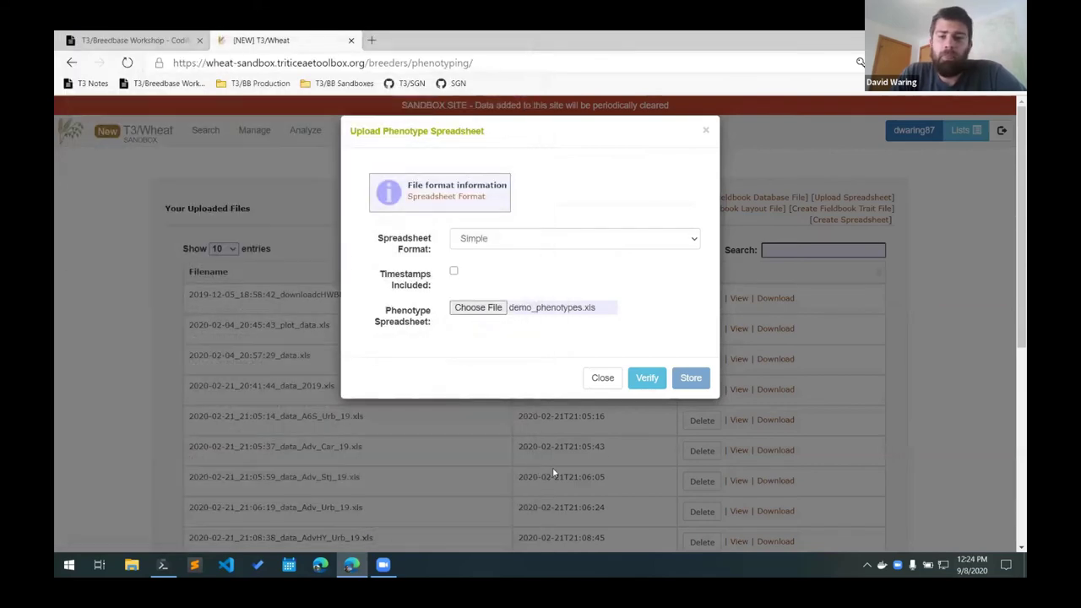
{"action": "left_click", "coordinate": [646, 378]}
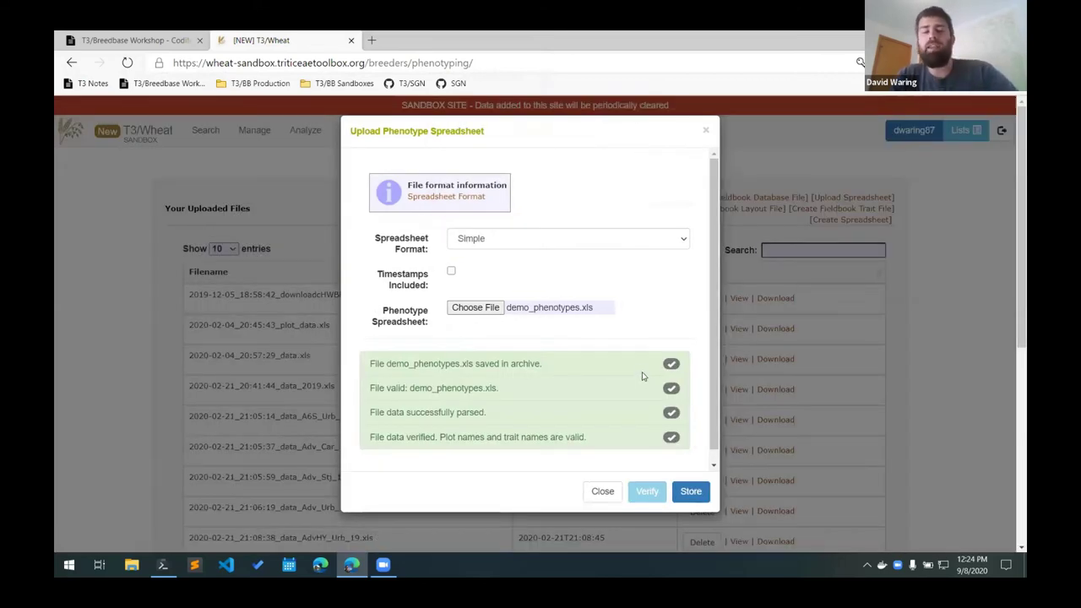
Step: Store the verified demo_phenotypes.xls values, confirm Upload Successful!, and close the upload form
{"action": "scroll", "coordinate": [589, 318], "scroll_direction": "down", "scroll_amount": 1}
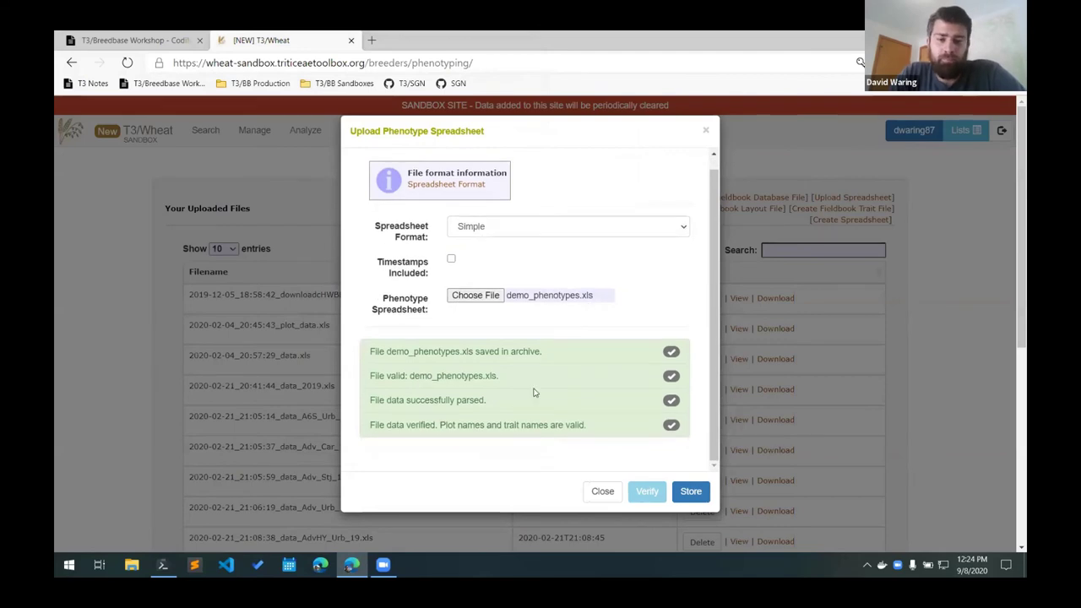
{"action": "left_click", "coordinate": [692, 493]}
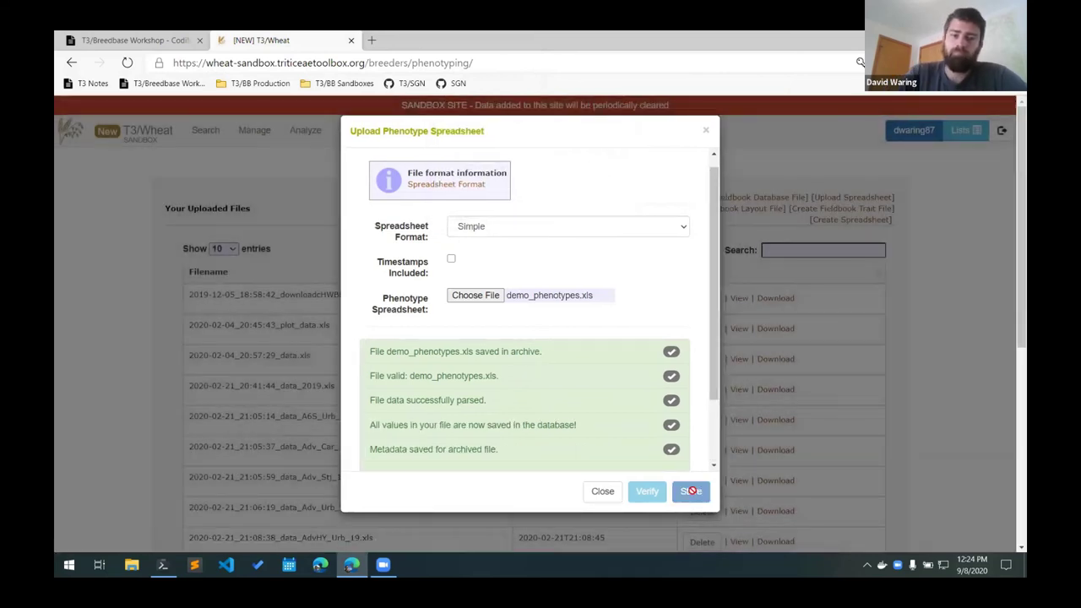
{"action": "scroll", "coordinate": [590, 365], "scroll_direction": "down", "scroll_amount": 1}
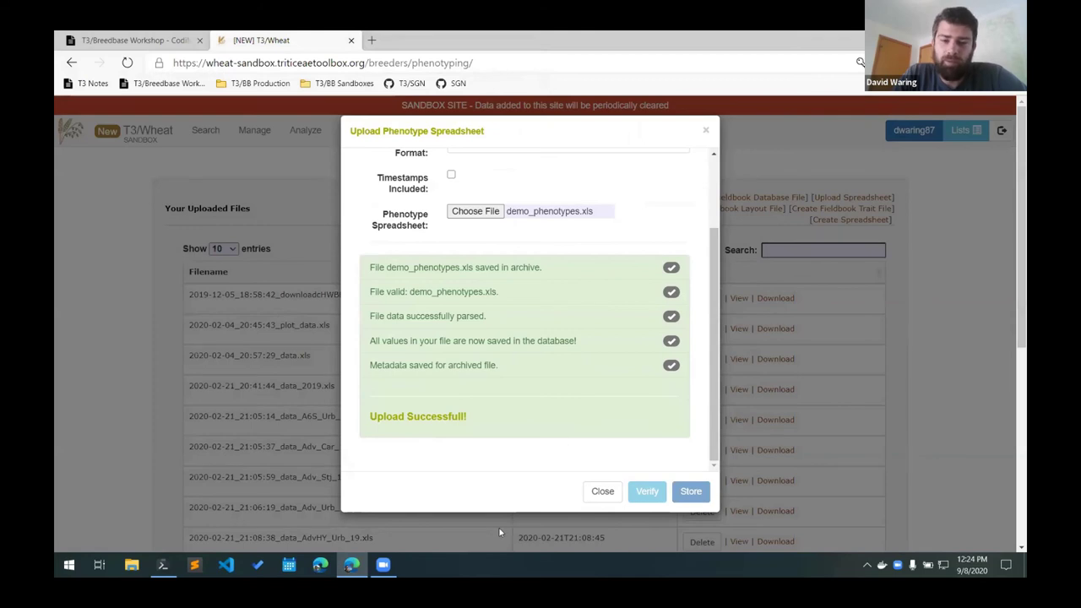
{"action": "left_click", "coordinate": [601, 492]}
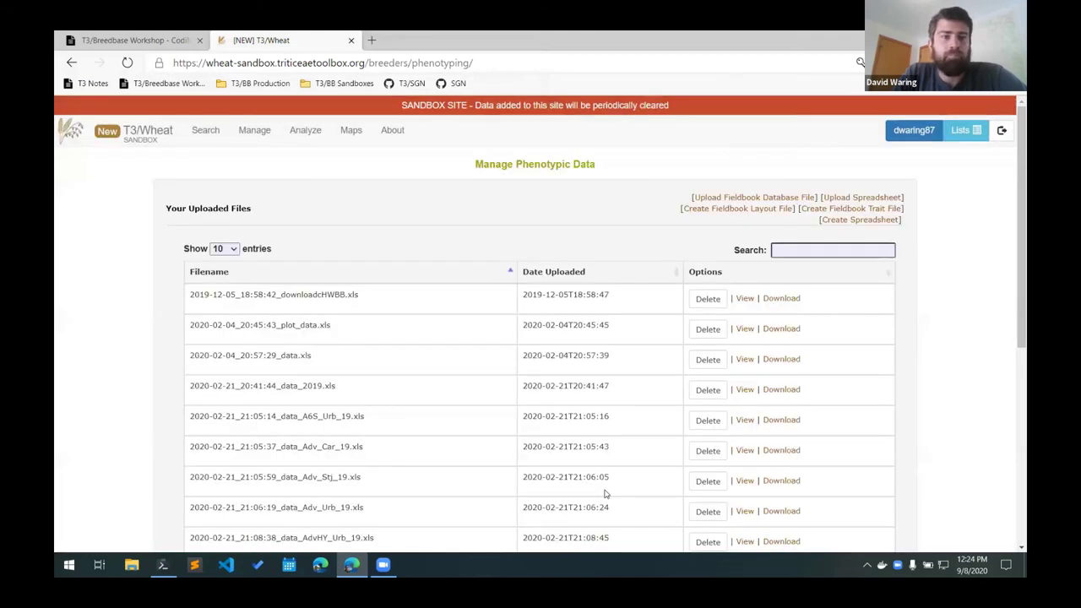
Step: Under Manage > Field Trials, expand Cornell University and open the AYT_2019_Geneva trial
{"action": "left_click", "coordinate": [255, 133]}
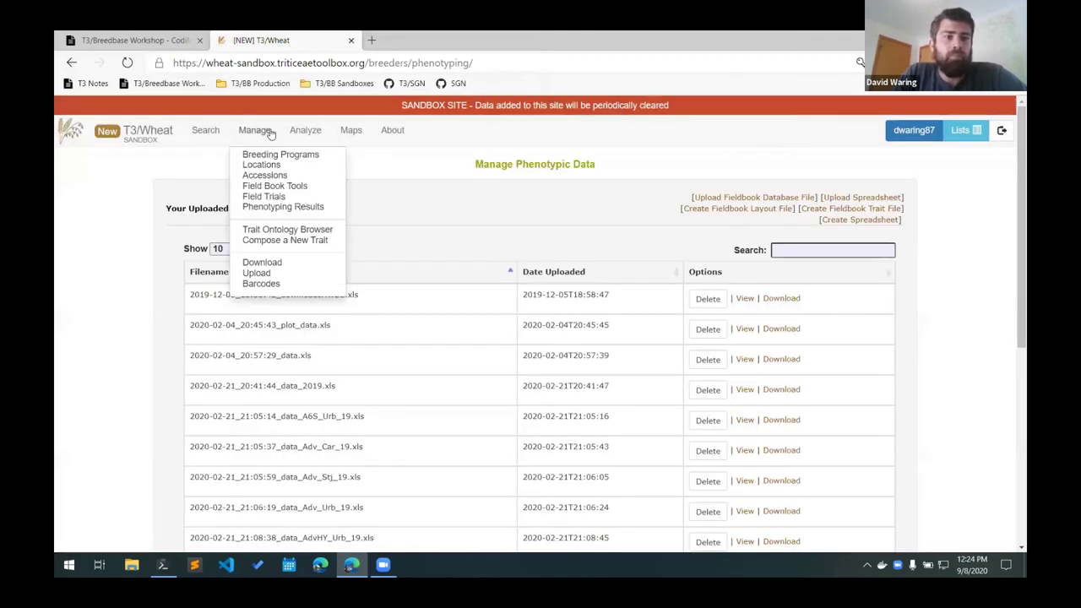
{"action": "left_click", "coordinate": [269, 199]}
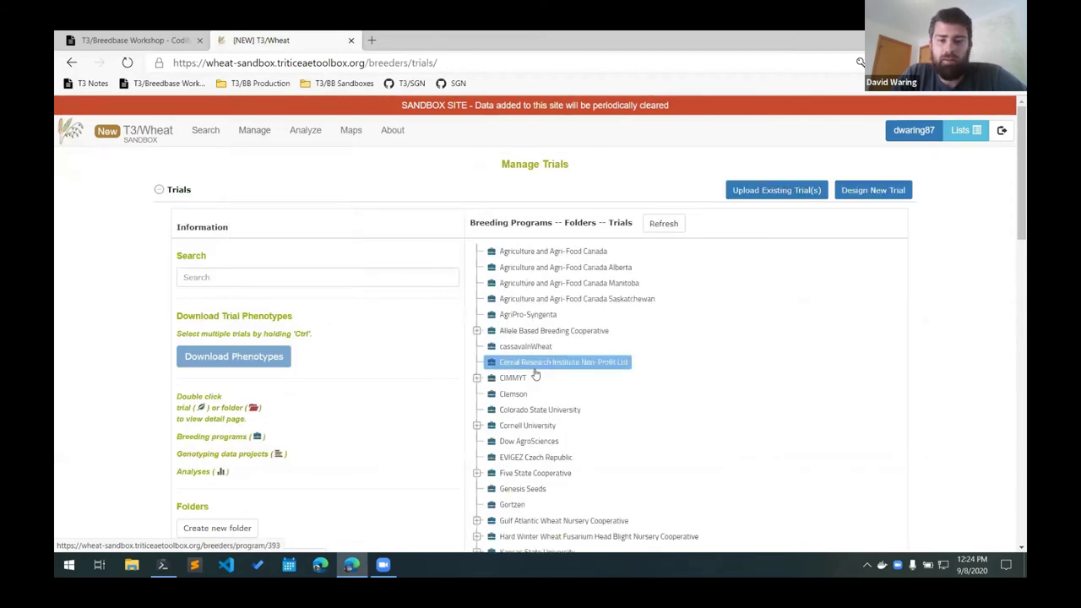
{"action": "left_click", "coordinate": [476, 426]}
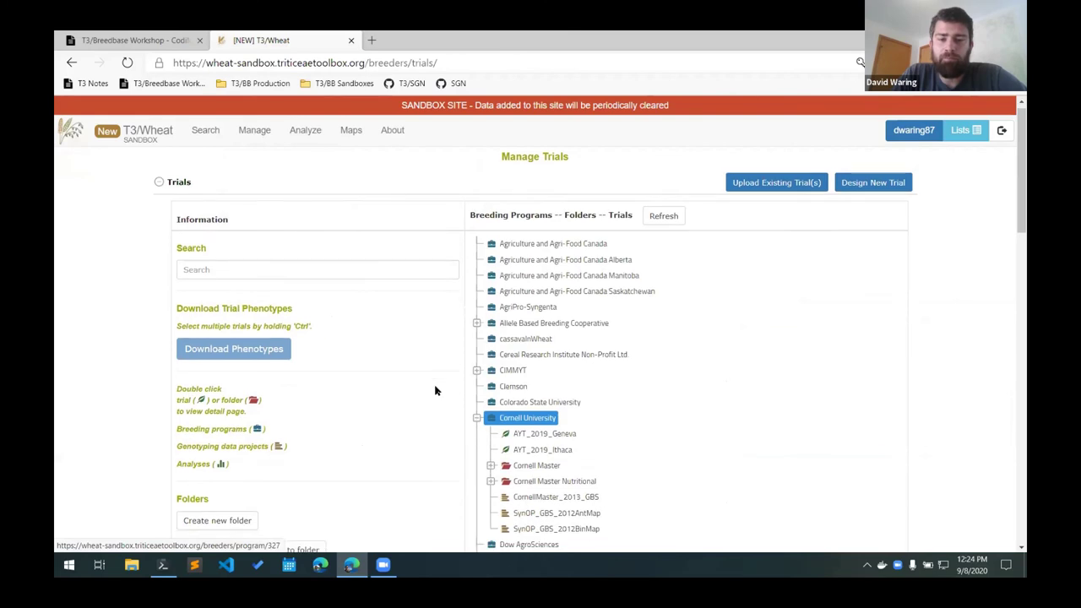
{"action": "scroll", "coordinate": [436, 389], "scroll_direction": "down", "scroll_amount": 5}
{"action": "scroll", "coordinate": [437, 390], "scroll_direction": "up", "scroll_amount": 3}
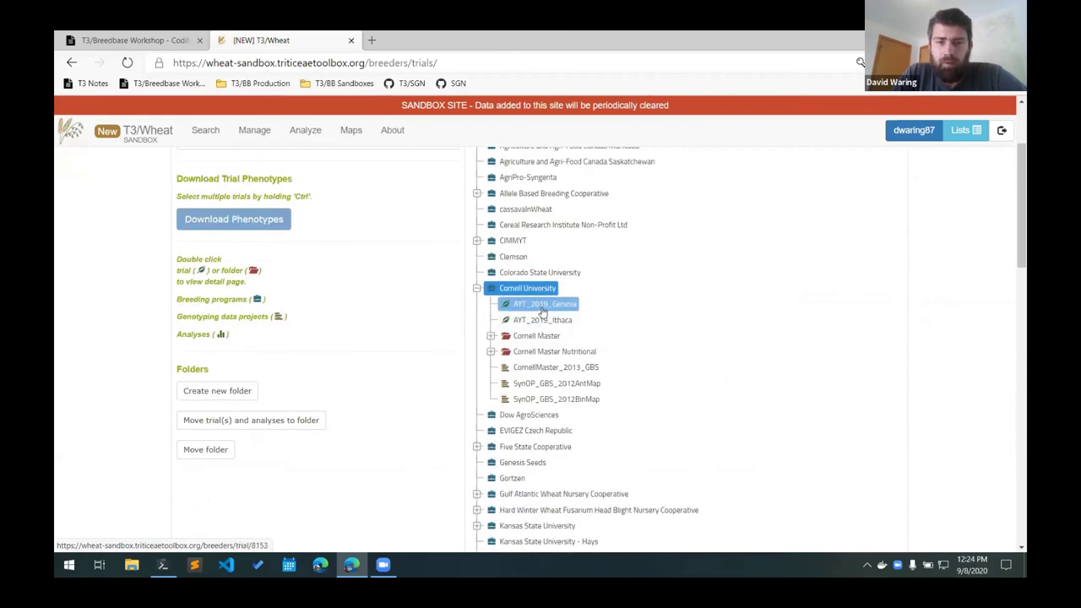
{"action": "left_click", "coordinate": [544, 321]}
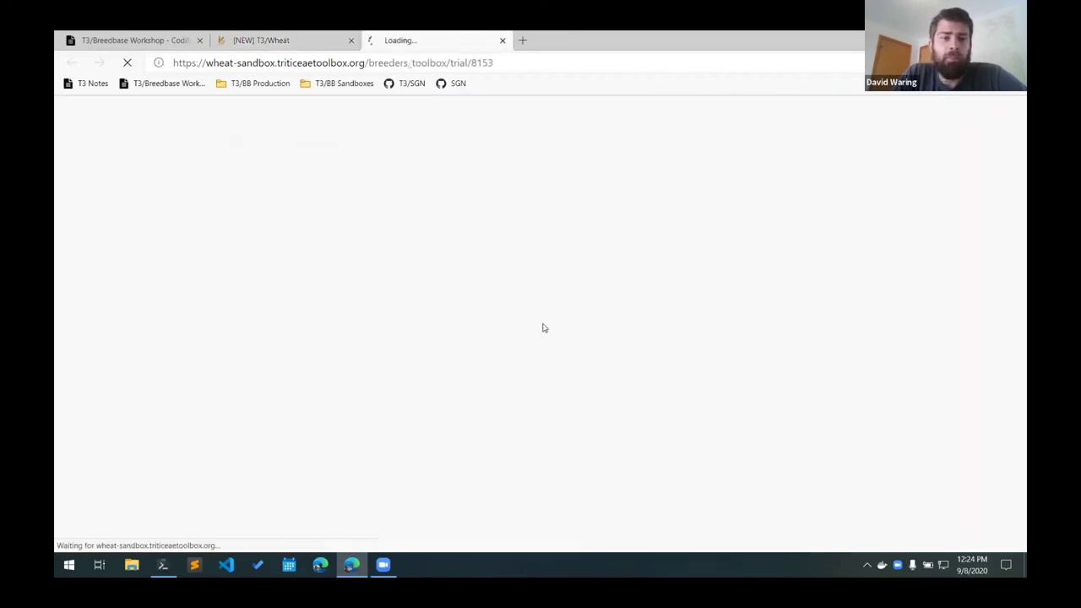
Step: Expand Phenotype Summary Statistics to view Raw Data Statistics for five traits, 30 values each
{"action": "scroll", "coordinate": [495, 314], "scroll_direction": "down", "scroll_amount": 5}
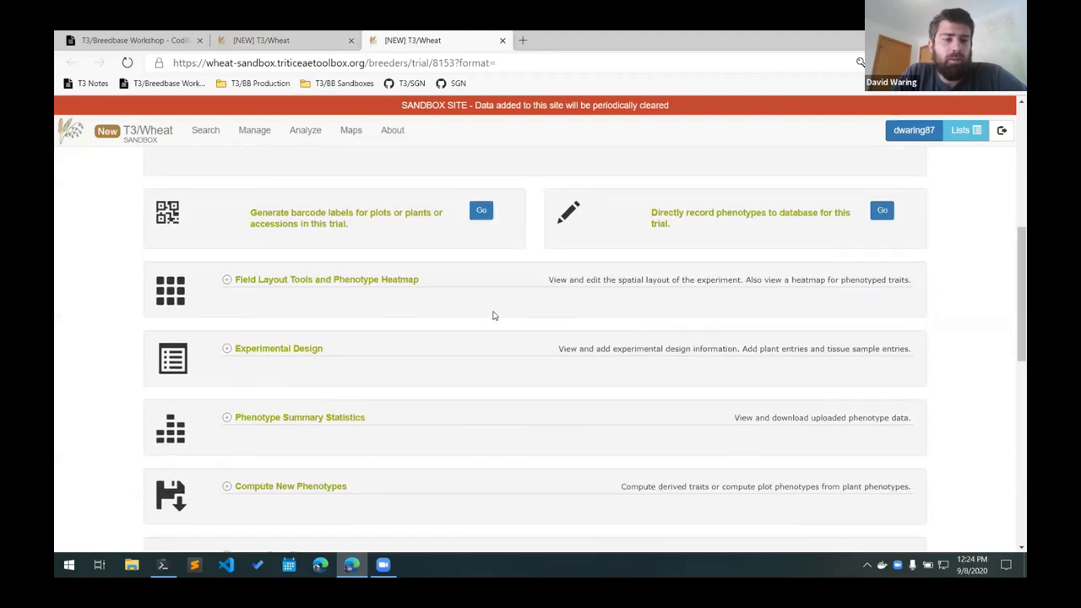
{"action": "scroll", "coordinate": [494, 315], "scroll_direction": "down", "scroll_amount": 2}
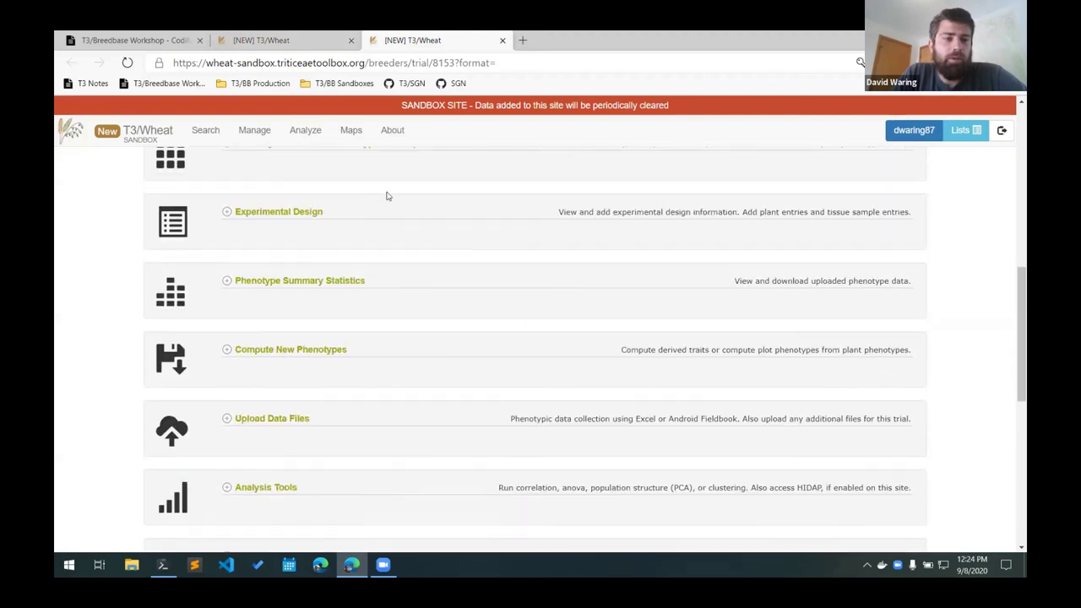
{"action": "left_click", "coordinate": [279, 283]}
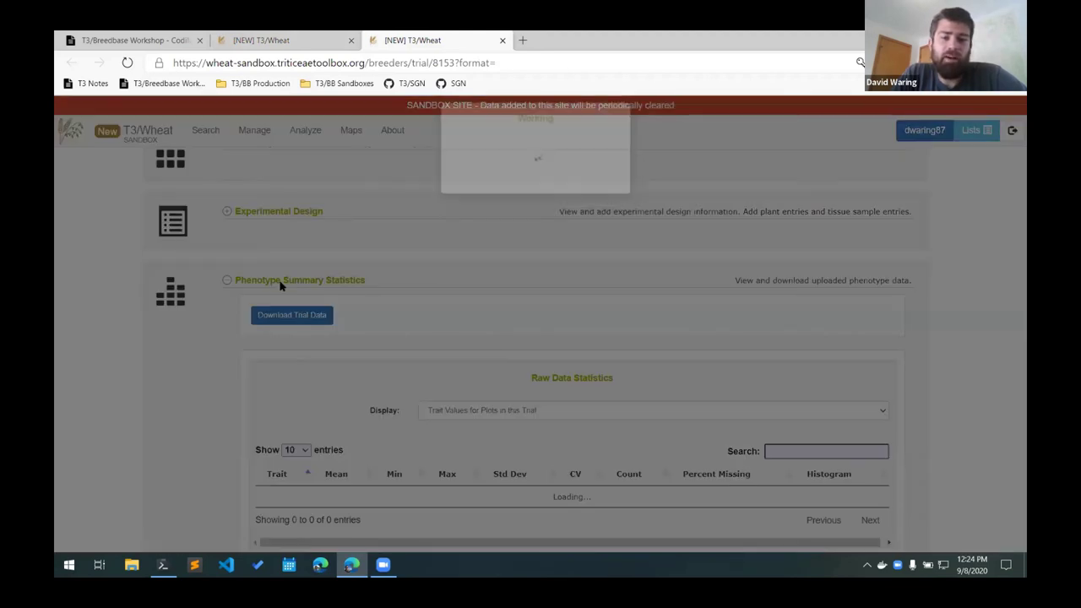
{"action": "scroll", "coordinate": [281, 287], "scroll_direction": "down", "scroll_amount": 2}
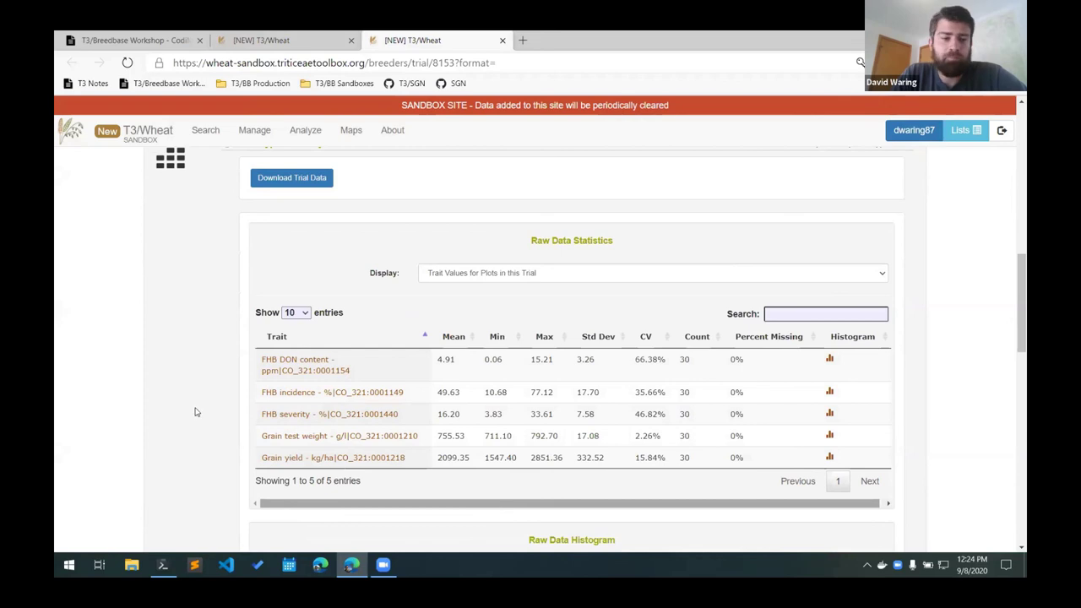
{"action": "scroll", "coordinate": [187, 415], "scroll_direction": "down", "scroll_amount": 2}
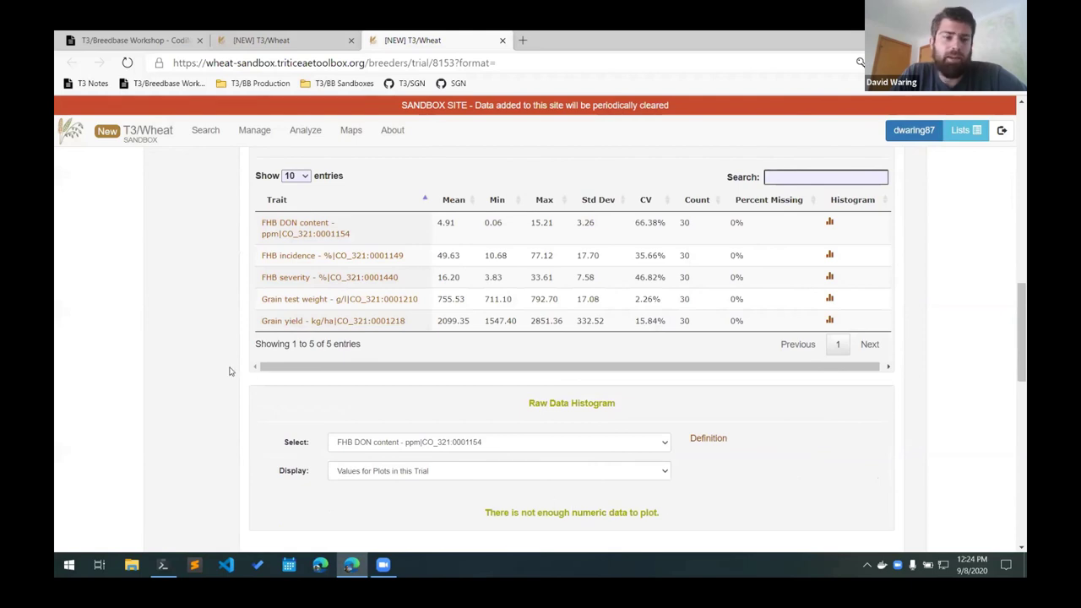
{"action": "scroll", "coordinate": [430, 420], "scroll_direction": "down", "scroll_amount": 2}
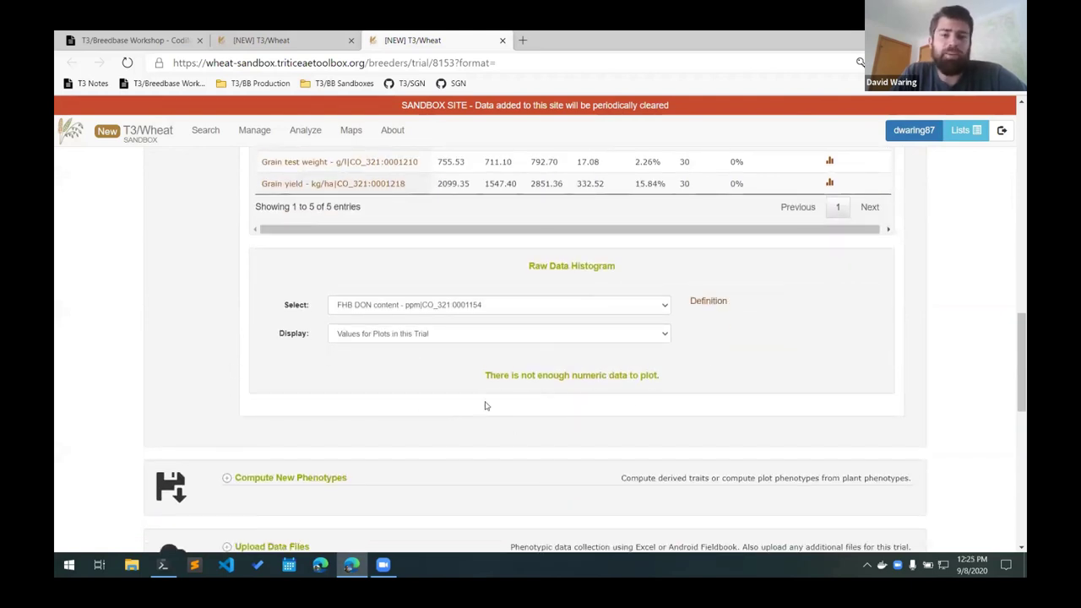
{"action": "scroll", "coordinate": [329, 374], "scroll_direction": "up", "scroll_amount": 2}
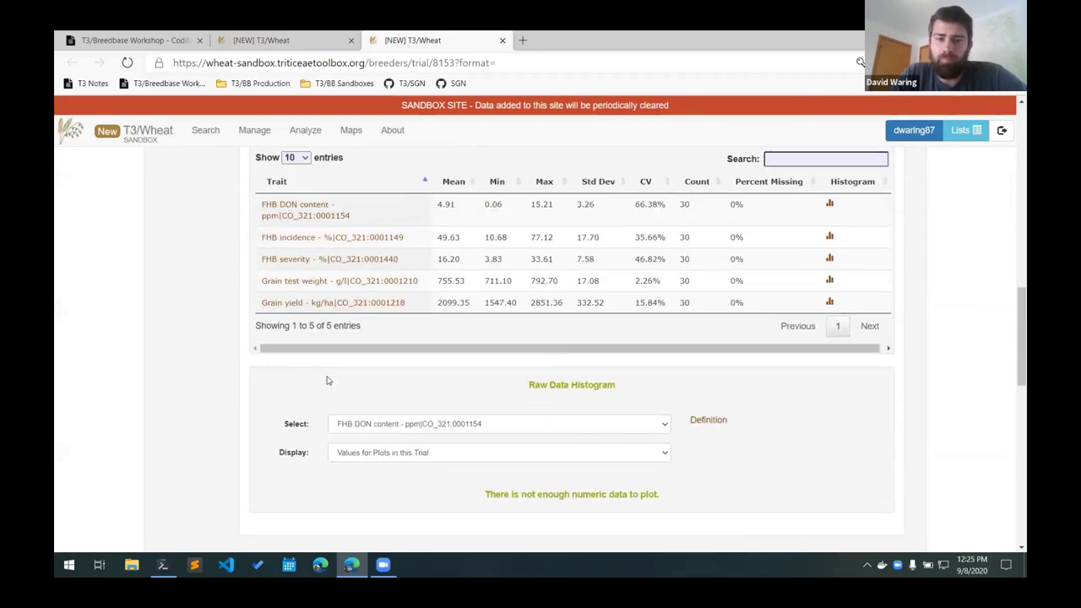